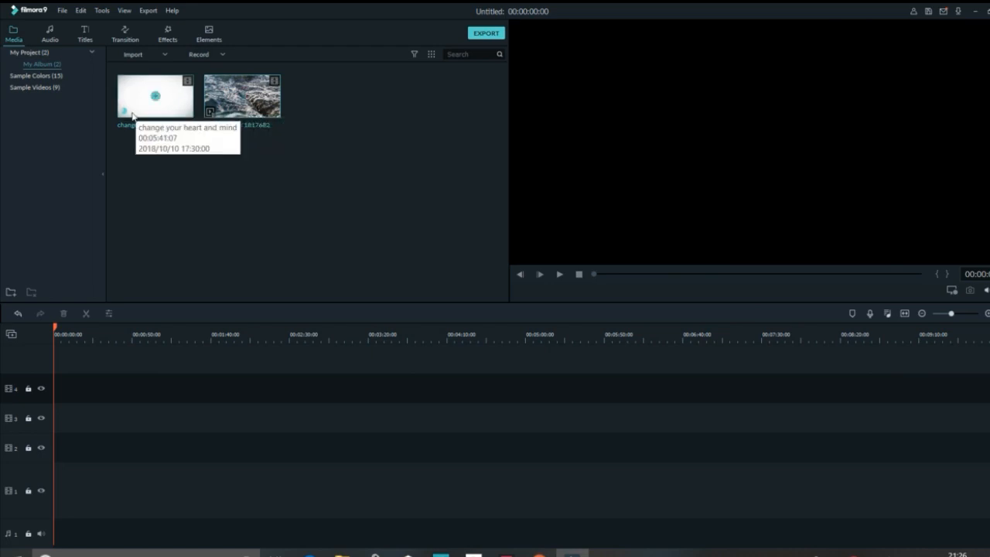
- Preview the "change your heart and mind" clip and the Pexels ocean video from the media library at a few points
{"action": "double_click", "coordinate": [128, 103]}
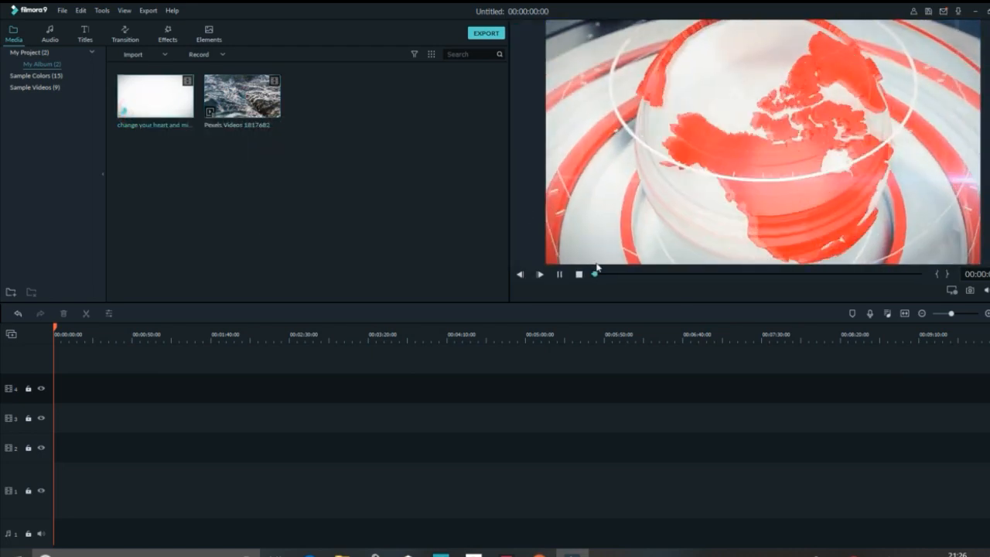
{"action": "left_click", "coordinate": [612, 274]}
{"action": "left_click", "coordinate": [652, 275]}
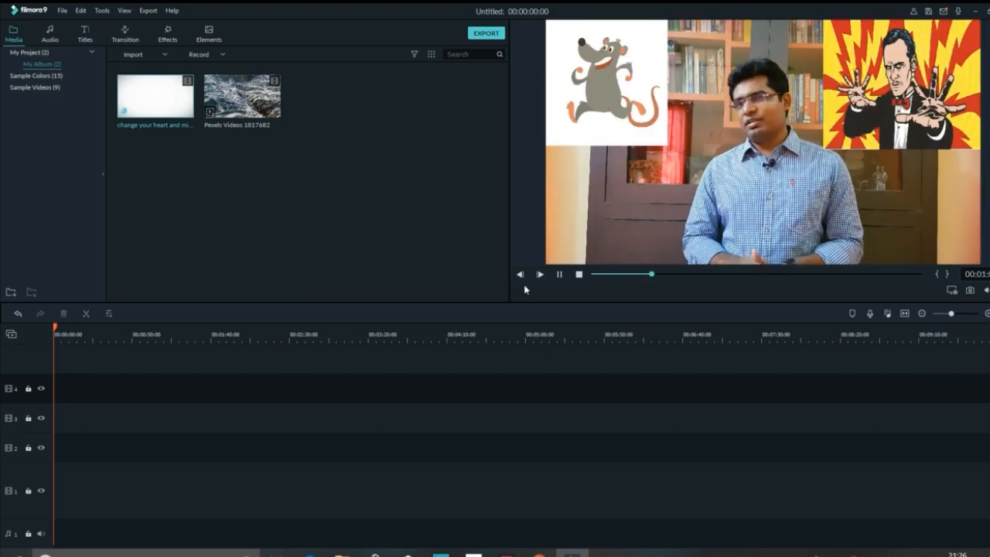
{"action": "left_click", "coordinate": [579, 275]}
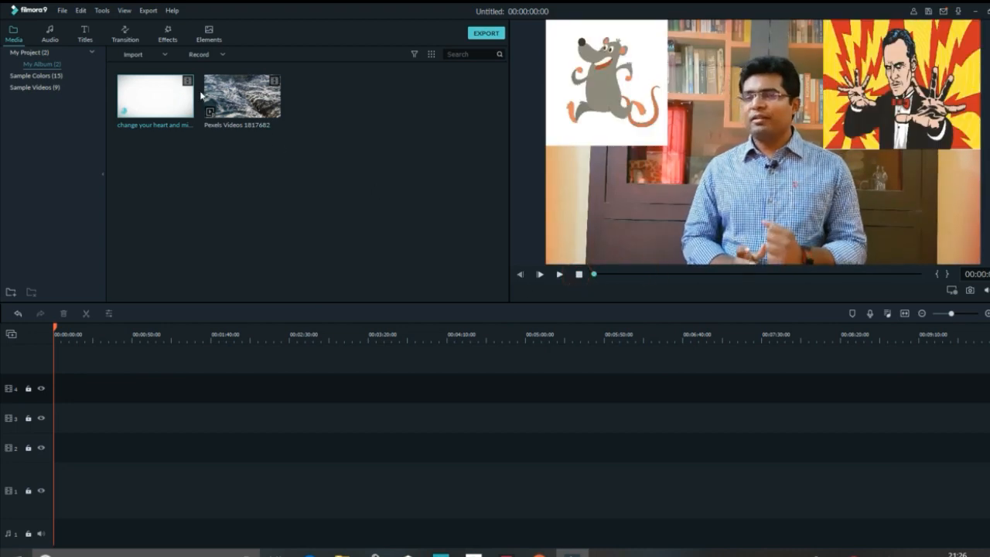
{"action": "left_click", "coordinate": [238, 87]}
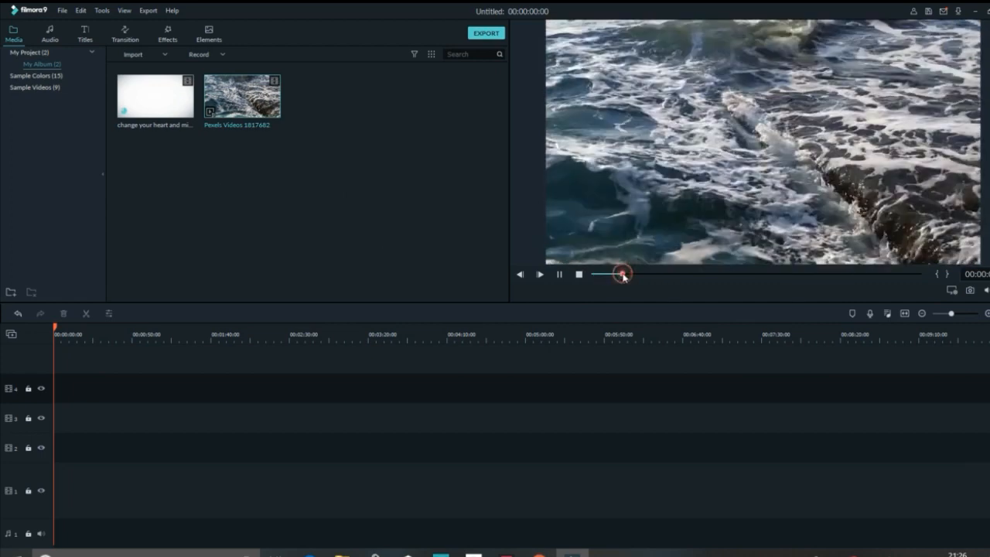
{"action": "left_click", "coordinate": [579, 275]}
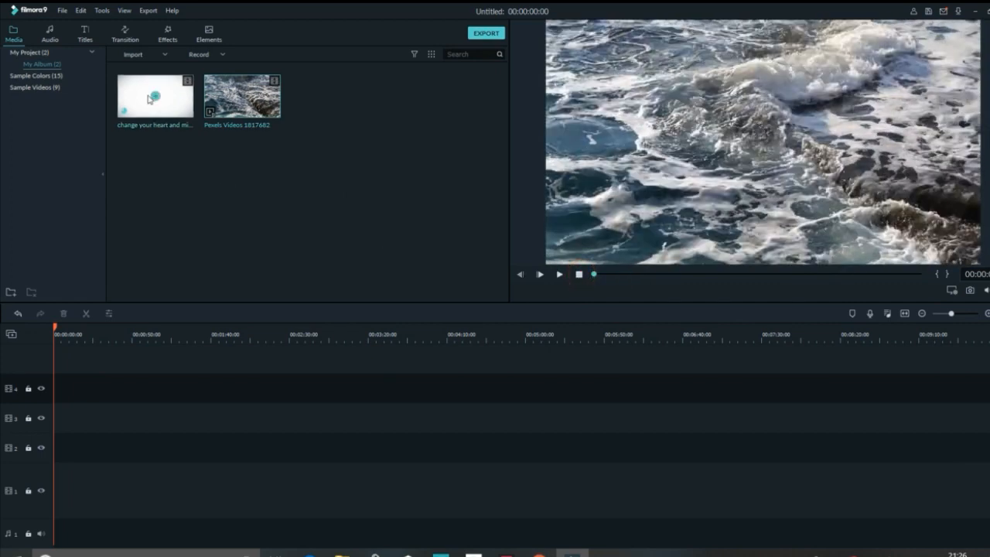
- Place the Pexels ocean video on track 3 and the "change your heart and mind" clip on track 4, trimmed to the ocean clip's length
{"action": "mouse_move", "coordinate": [233, 93]}
{"action": "left_click_drag", "start_coordinate": [225, 91], "coordinate": [54, 417]}
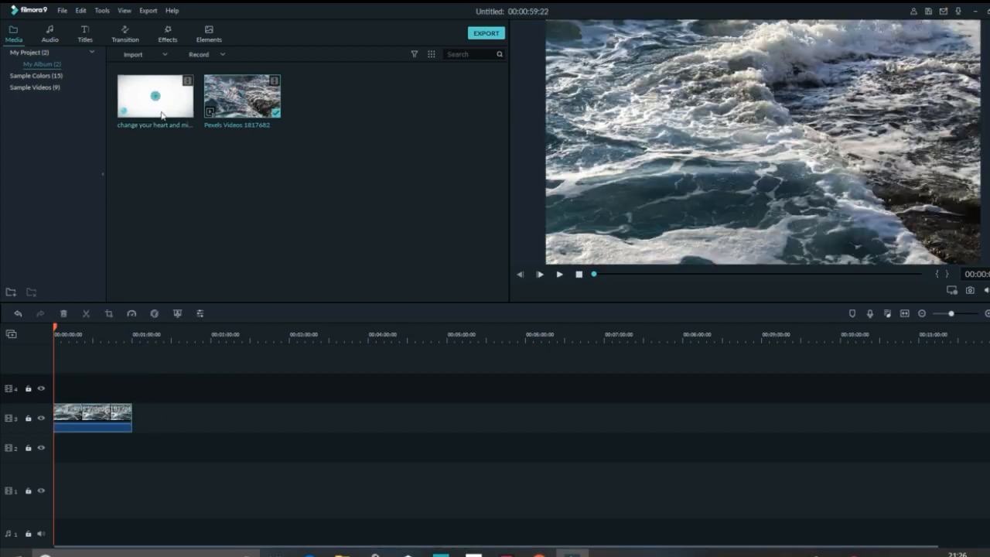
{"action": "left_click_drag", "start_coordinate": [132, 93], "coordinate": [55, 389]}
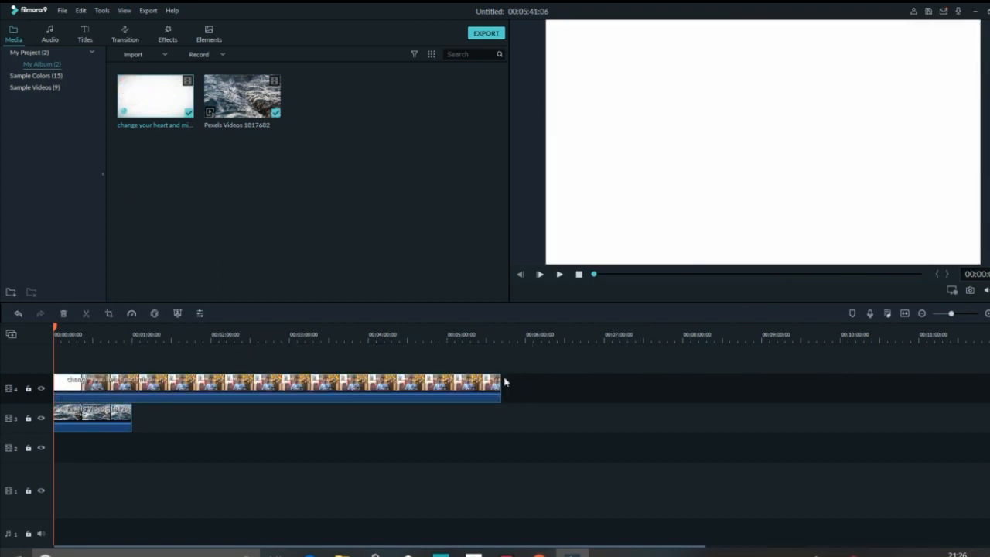
{"action": "left_click_drag", "start_coordinate": [500, 385], "coordinate": [132, 389]}
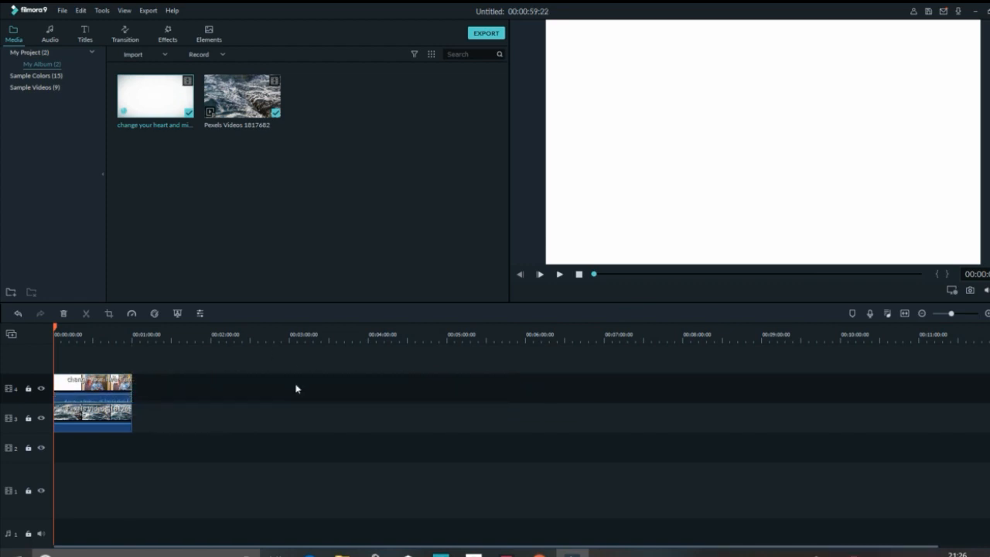
{"action": "left_click", "coordinate": [560, 274]}
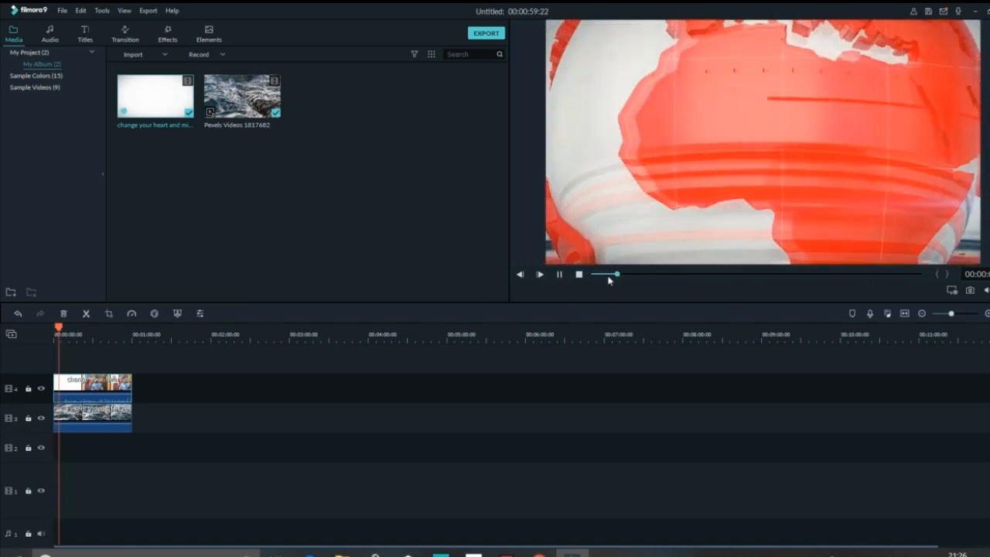
{"action": "left_click", "coordinate": [579, 274]}
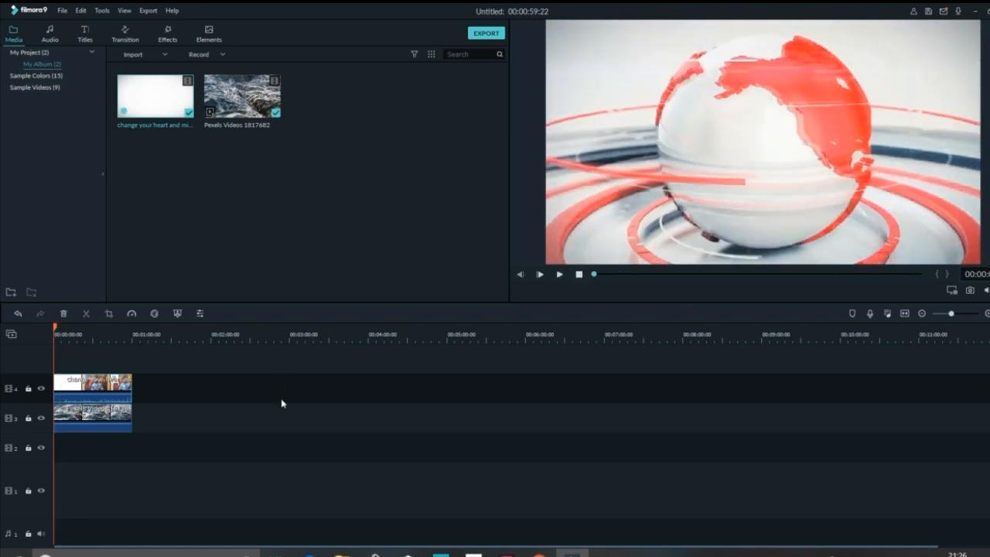
- Set the track 4 clip's blending mode to Screen and play back the blended result
{"action": "double_click", "coordinate": [77, 395]}
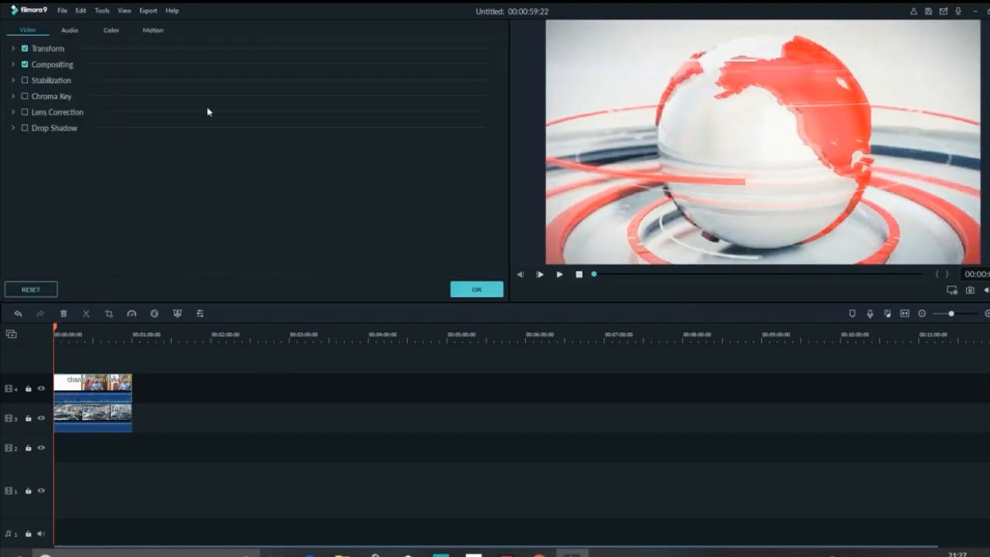
{"action": "left_click", "coordinate": [13, 65]}
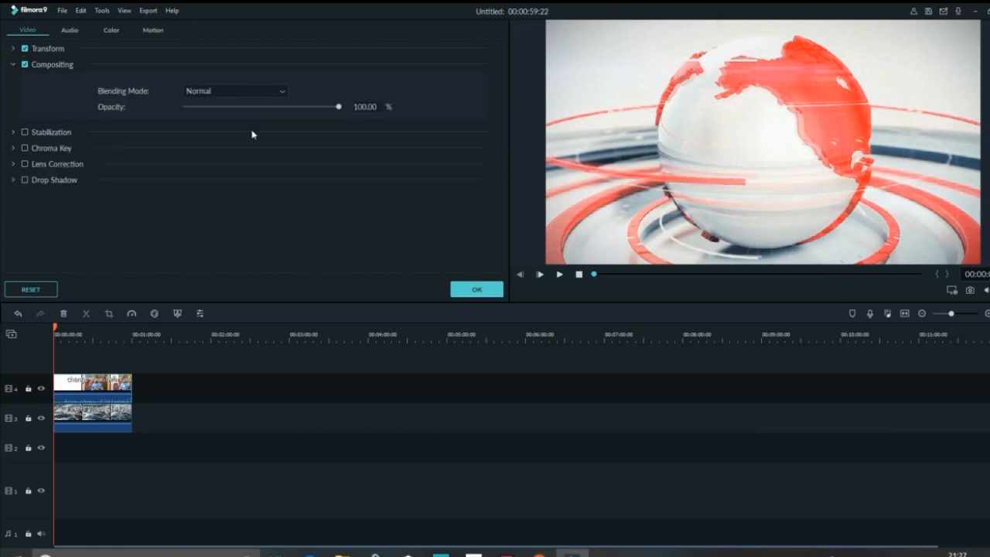
{"action": "left_click", "coordinate": [283, 93]}
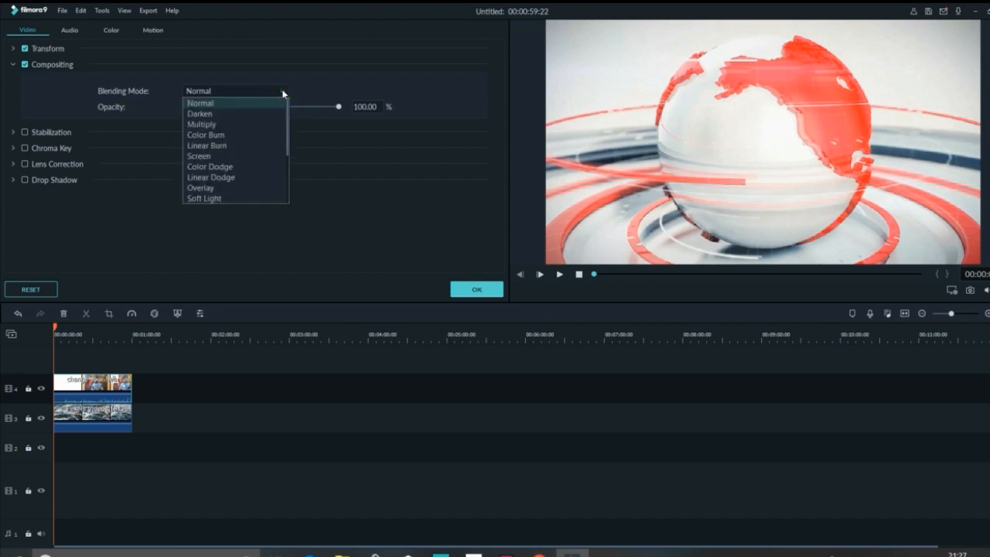
{"action": "left_click", "coordinate": [263, 161]}
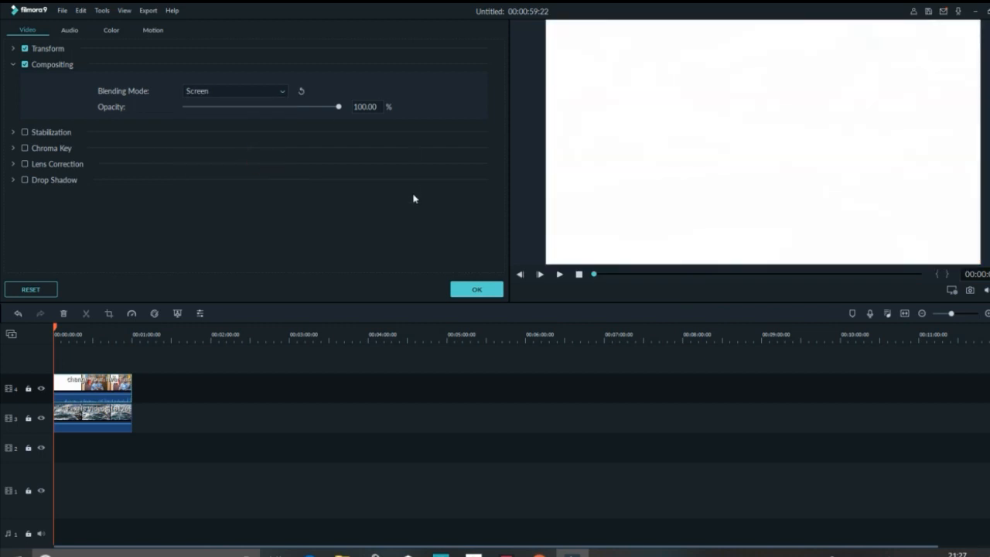
{"action": "left_click", "coordinate": [473, 290]}
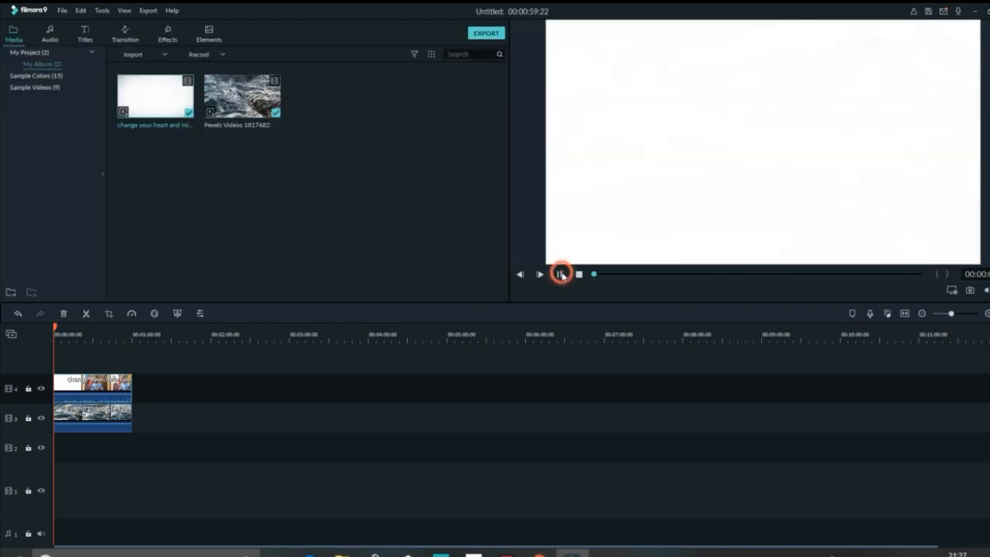
{"action": "left_click", "coordinate": [561, 274]}
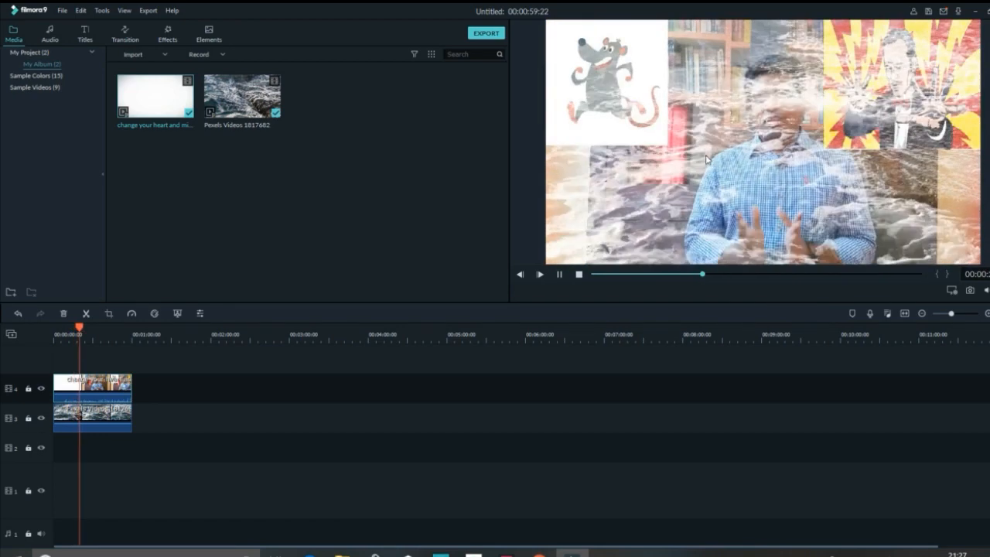
{"action": "left_click", "coordinate": [559, 274]}
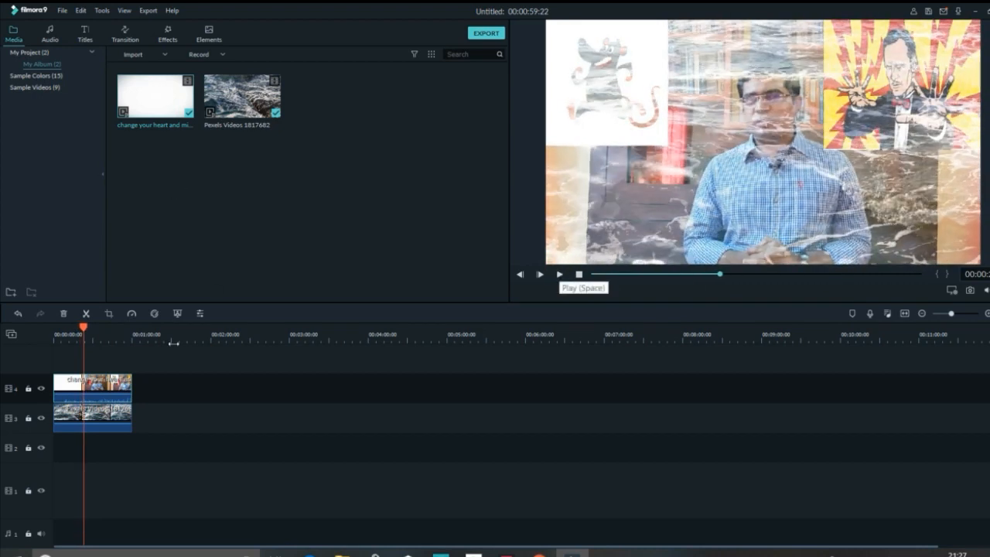
- Try the Normal, Darken, Multiply and Color Burn blending modes on the track 4 clip and return it to Screen
{"action": "right_click", "coordinate": [94, 384]}
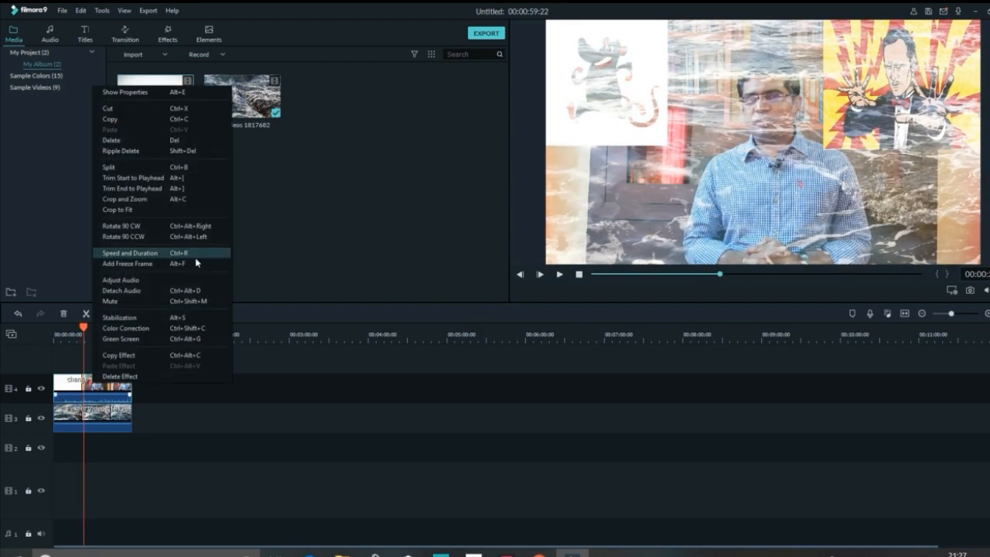
{"action": "left_click", "coordinate": [316, 227]}
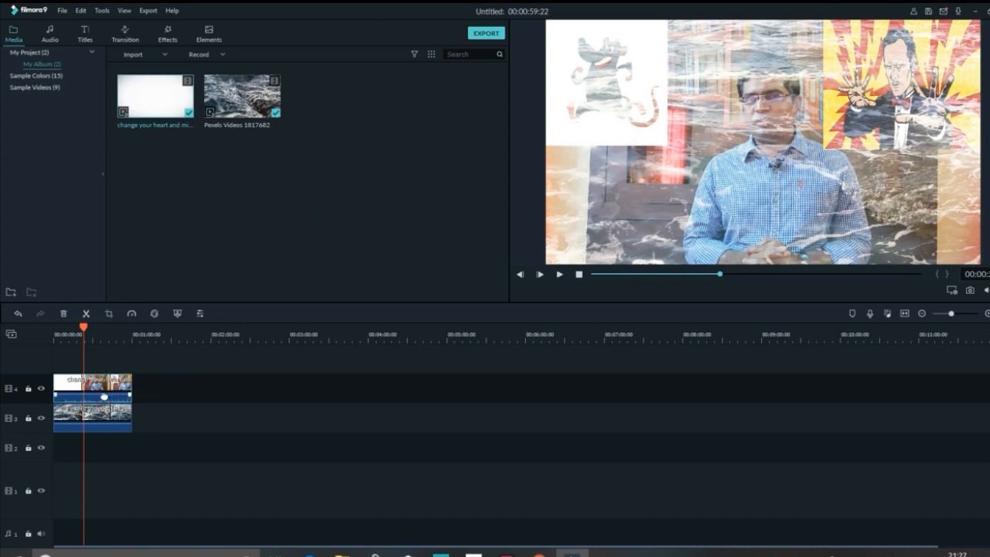
{"action": "left_click", "coordinate": [104, 396]}
{"action": "double_click", "coordinate": [104, 395]}
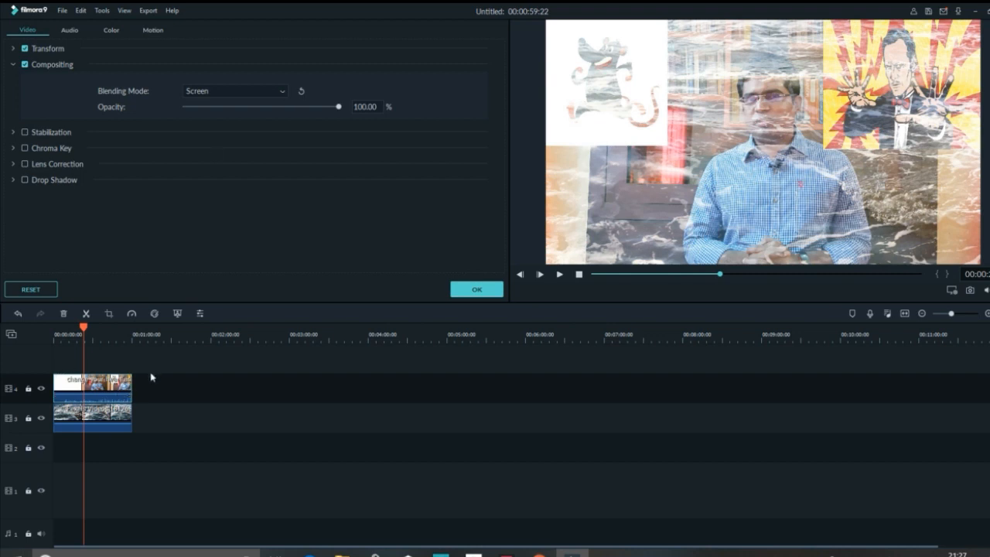
{"action": "left_click", "coordinate": [283, 92]}
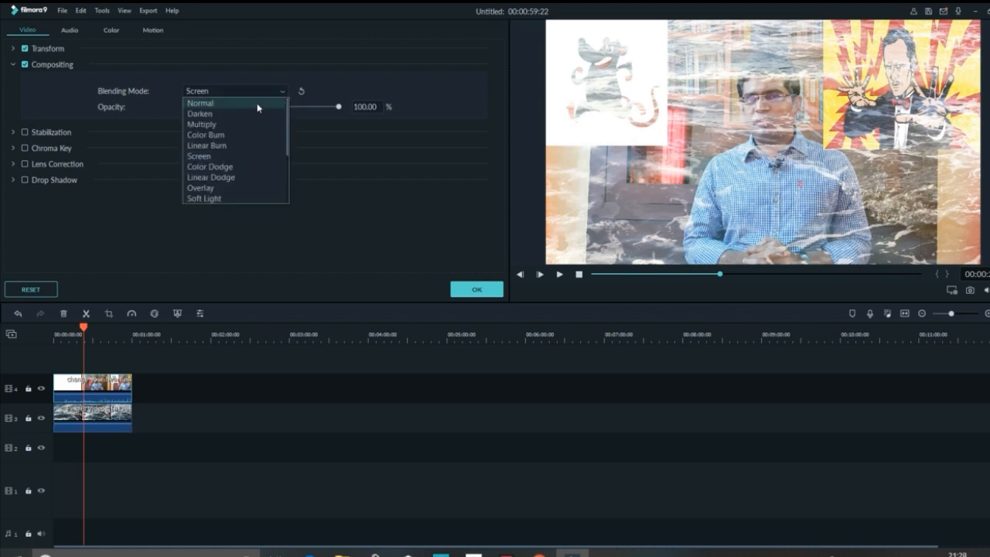
{"action": "left_click", "coordinate": [257, 103]}
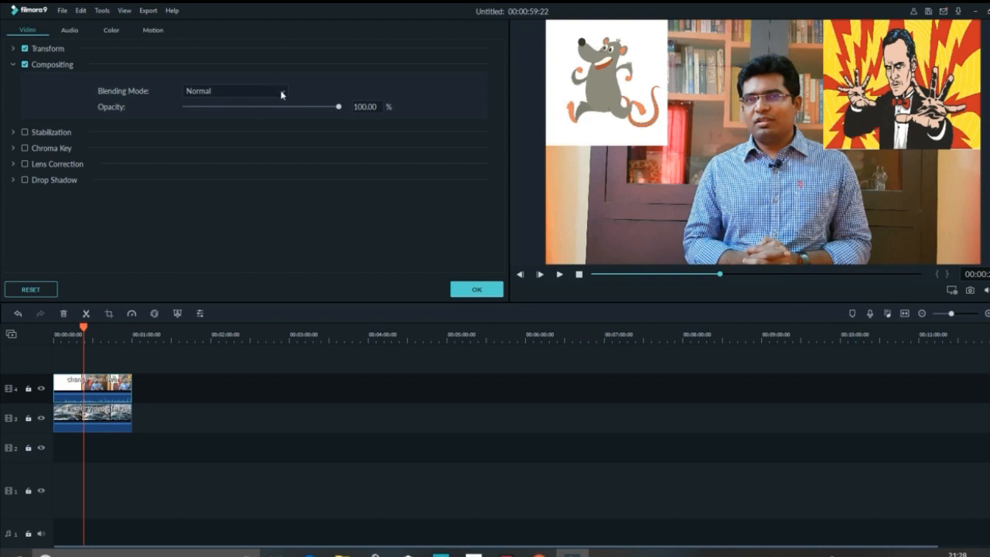
{"action": "left_click", "coordinate": [282, 92]}
{"action": "left_click", "coordinate": [251, 114]}
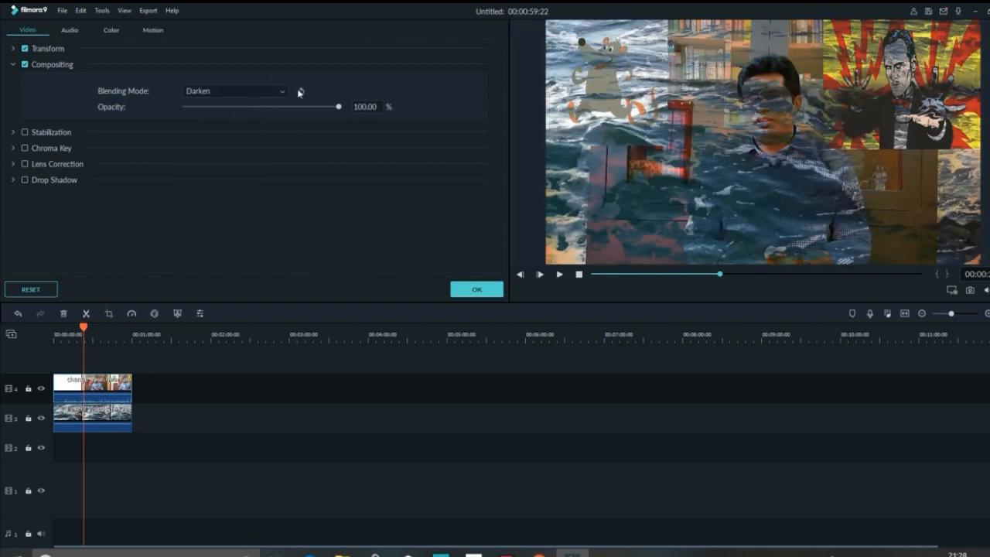
{"action": "left_click", "coordinate": [281, 95]}
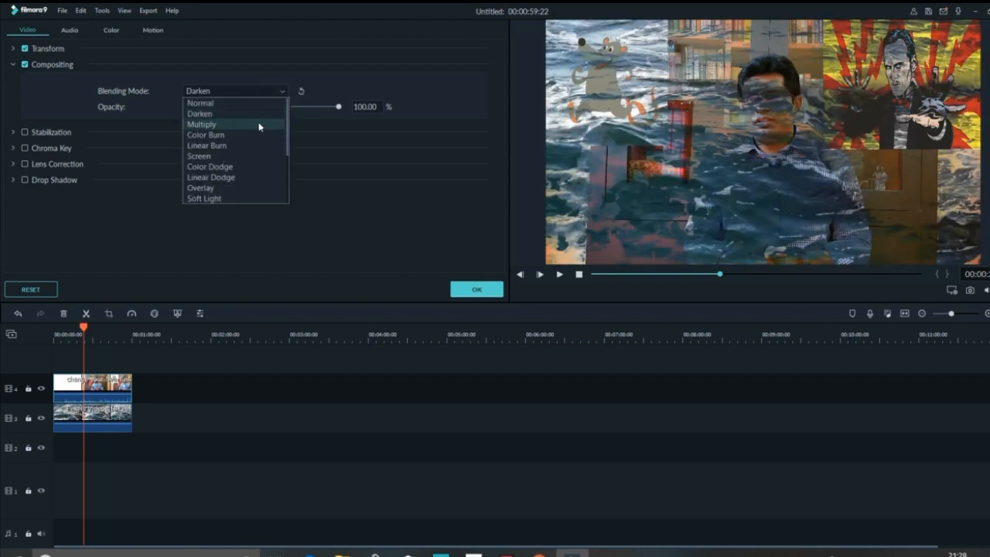
{"action": "left_click", "coordinate": [258, 125]}
{"action": "left_click", "coordinate": [282, 90]}
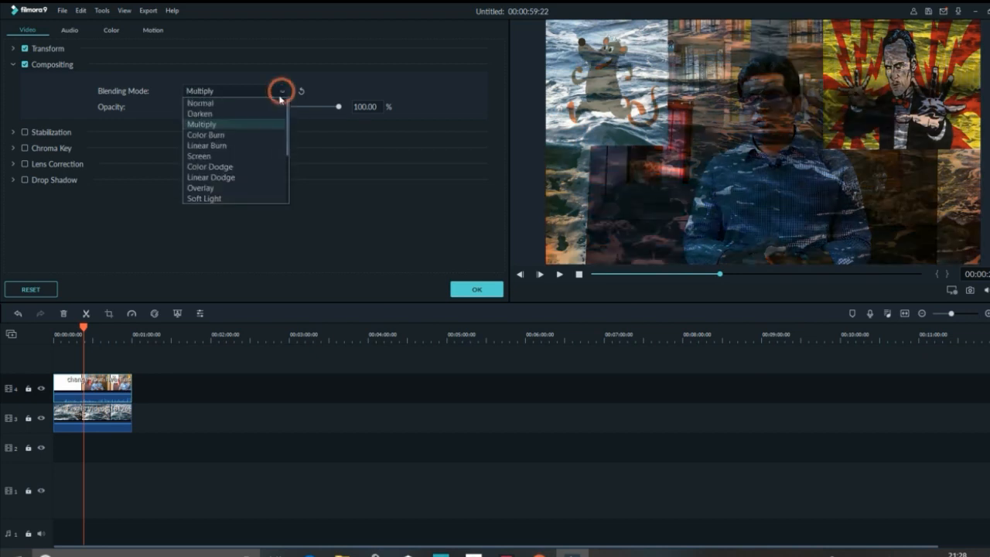
{"action": "left_click", "coordinate": [257, 136]}
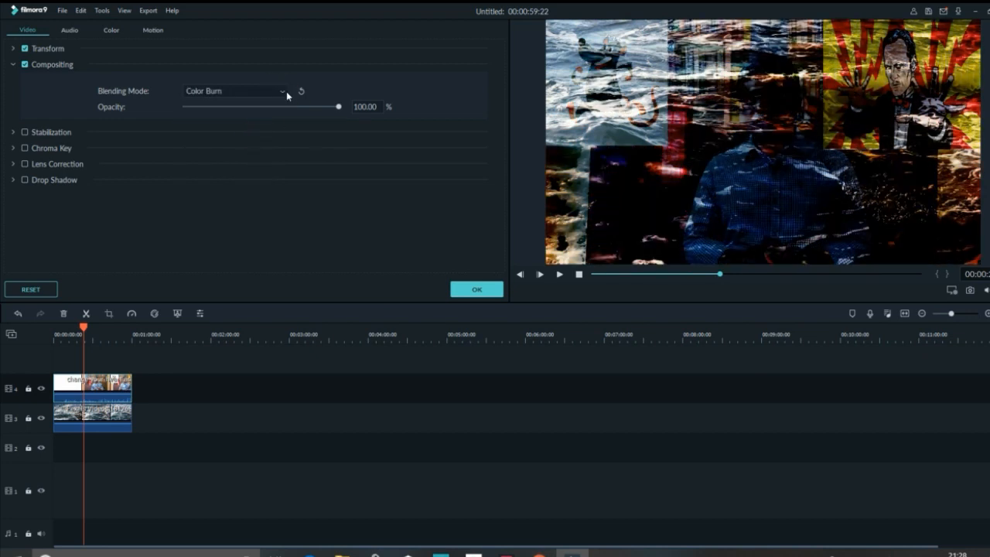
{"action": "left_click", "coordinate": [285, 91]}
{"action": "left_click", "coordinate": [246, 159]}
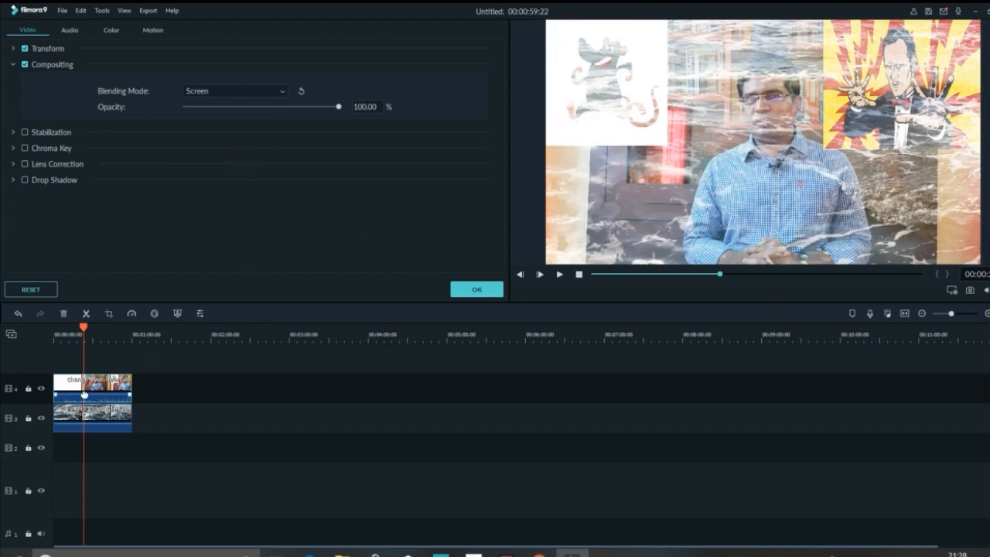
- Resize the track 4 clip to fill the frame's full height and about the right 60% of its width
{"action": "left_click", "coordinate": [687, 152]}
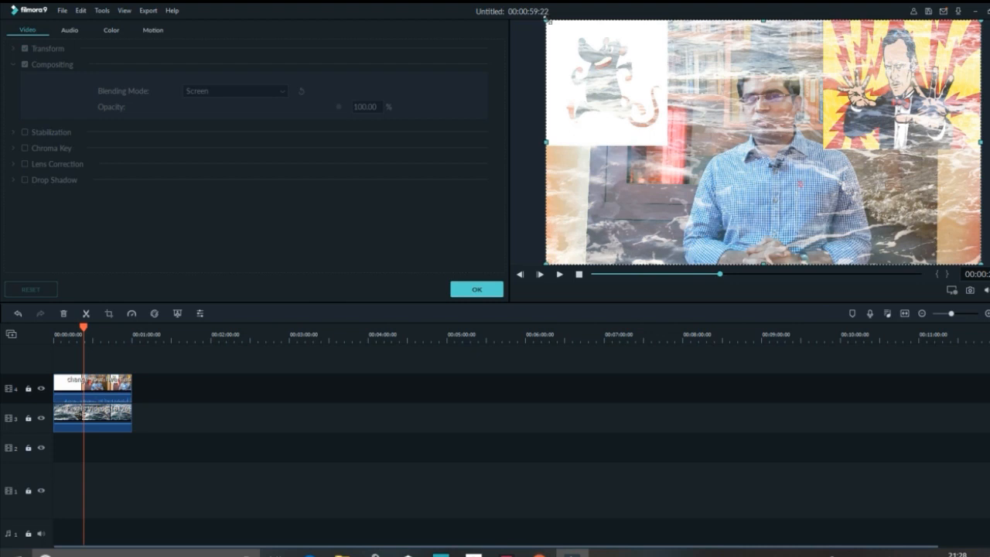
{"action": "left_click_drag", "start_coordinate": [546, 19], "coordinate": [779, 151]}
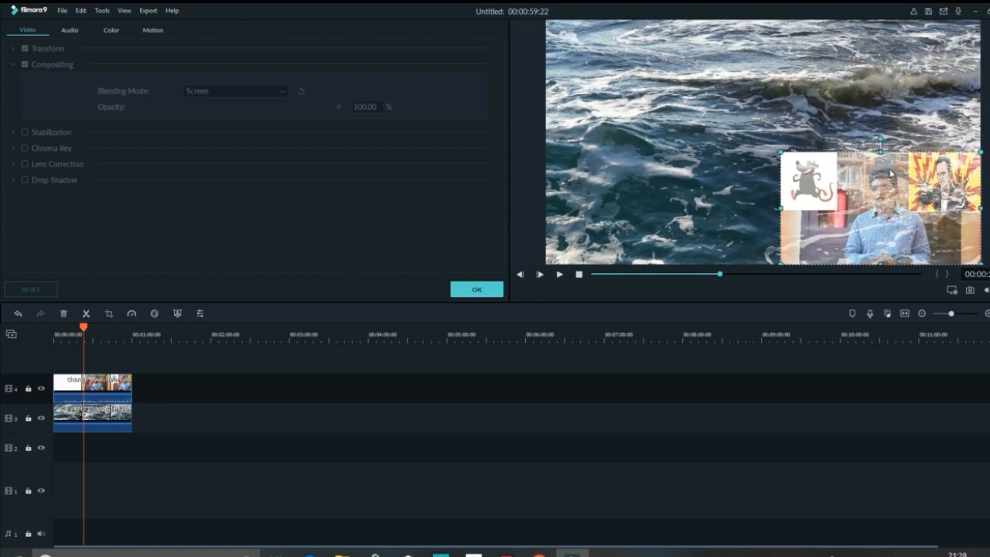
{"action": "left_click_drag", "start_coordinate": [880, 151], "coordinate": [863, 23]}
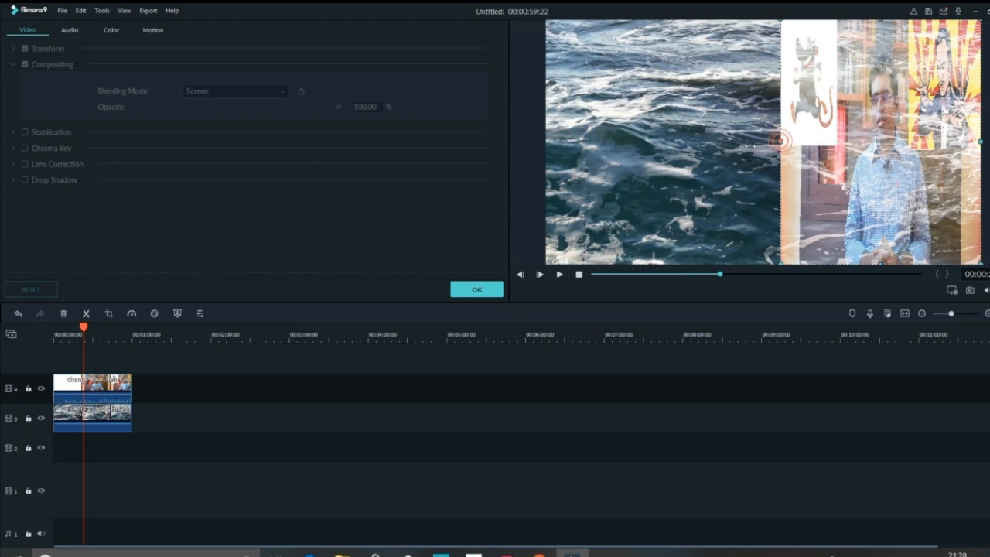
{"action": "left_click_drag", "start_coordinate": [779, 140], "coordinate": [714, 151]}
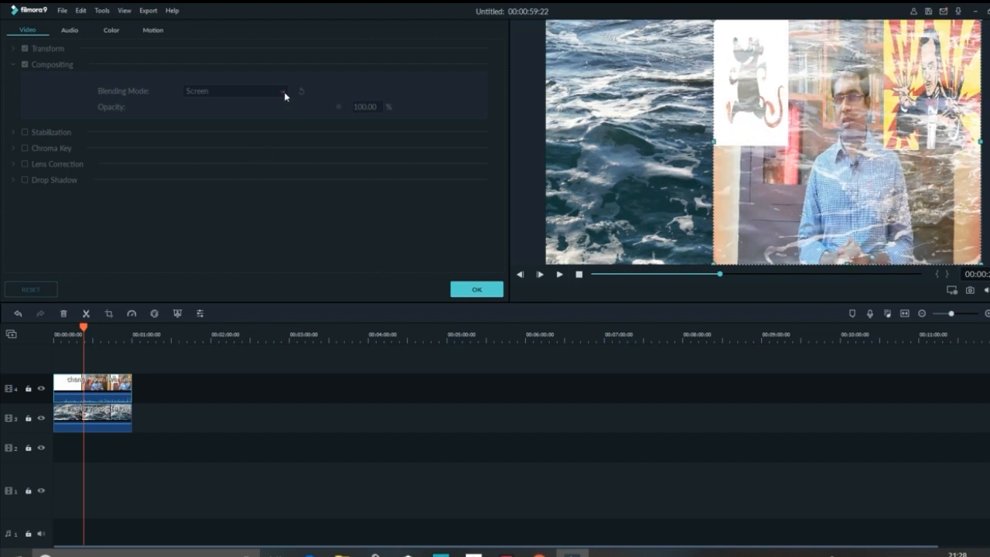
{"action": "left_click", "coordinate": [474, 289]}
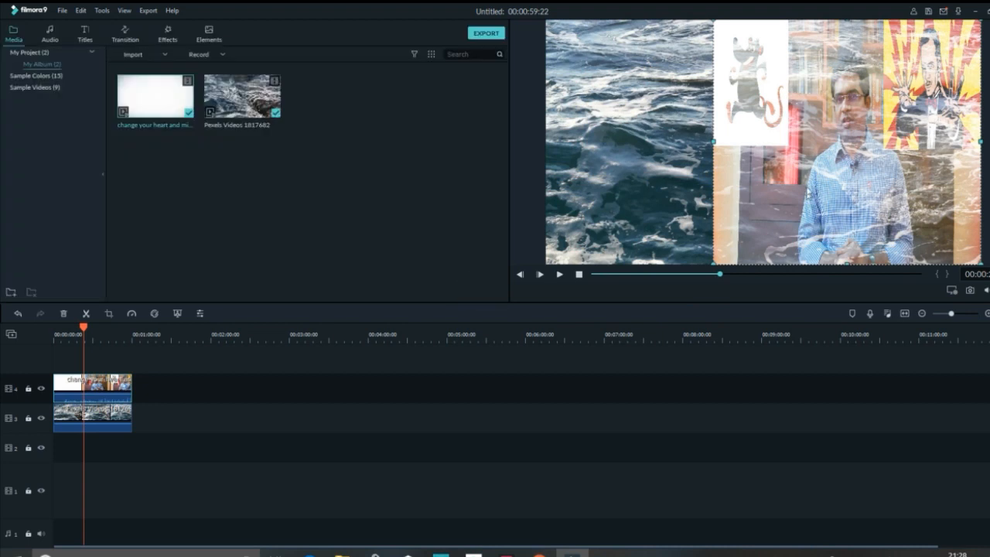
- Set the resized track 4 clip's blending mode to Normal
{"action": "double_click", "coordinate": [805, 178]}
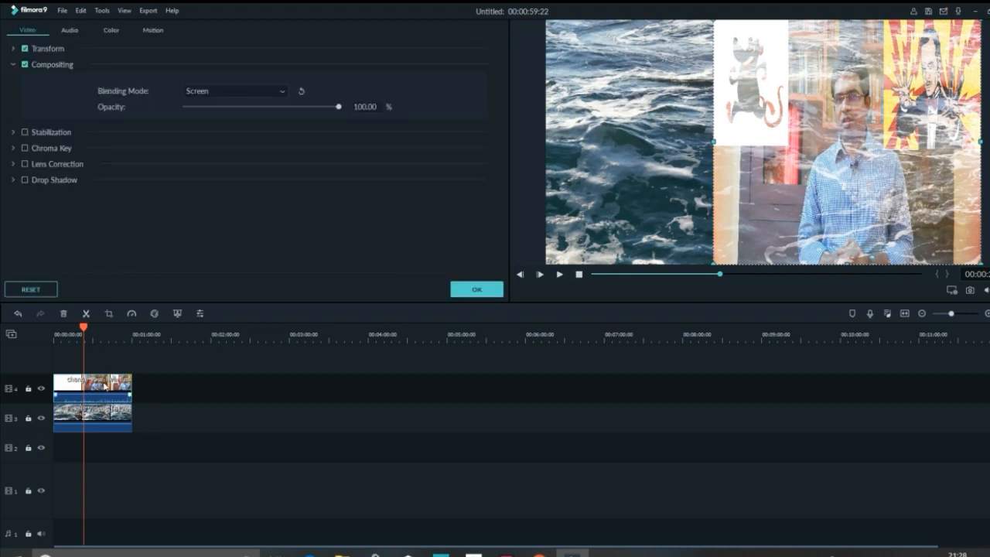
{"action": "left_click", "coordinate": [283, 91]}
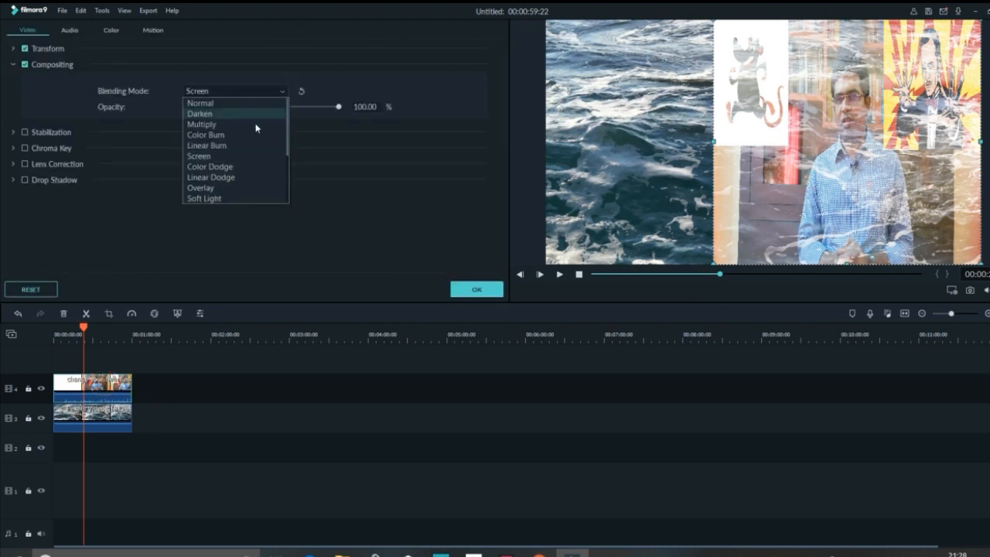
{"action": "left_click", "coordinate": [251, 104]}
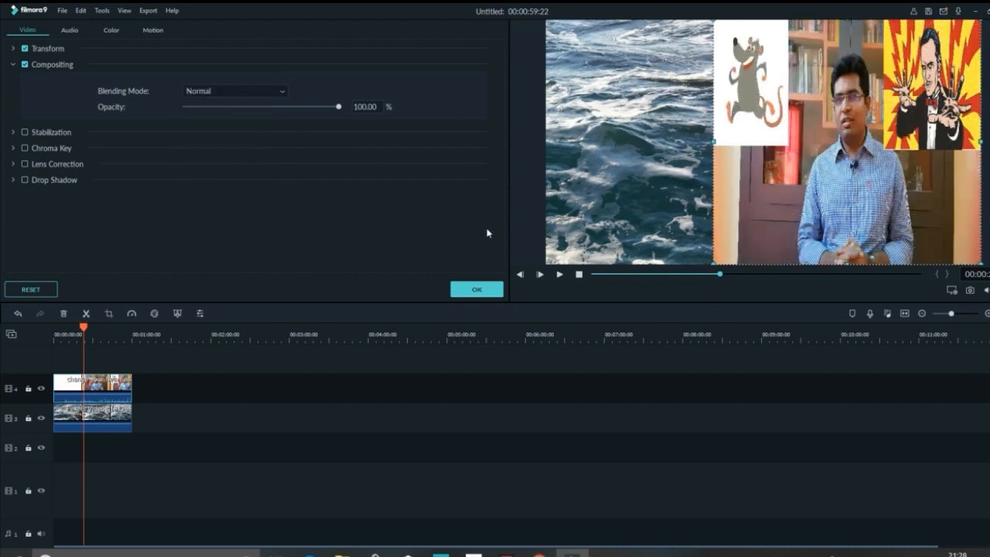
- Confirm the track 4 clip's settings and play back the split-screen result
{"action": "left_click", "coordinate": [472, 288]}
{"action": "left_click", "coordinate": [560, 275]}
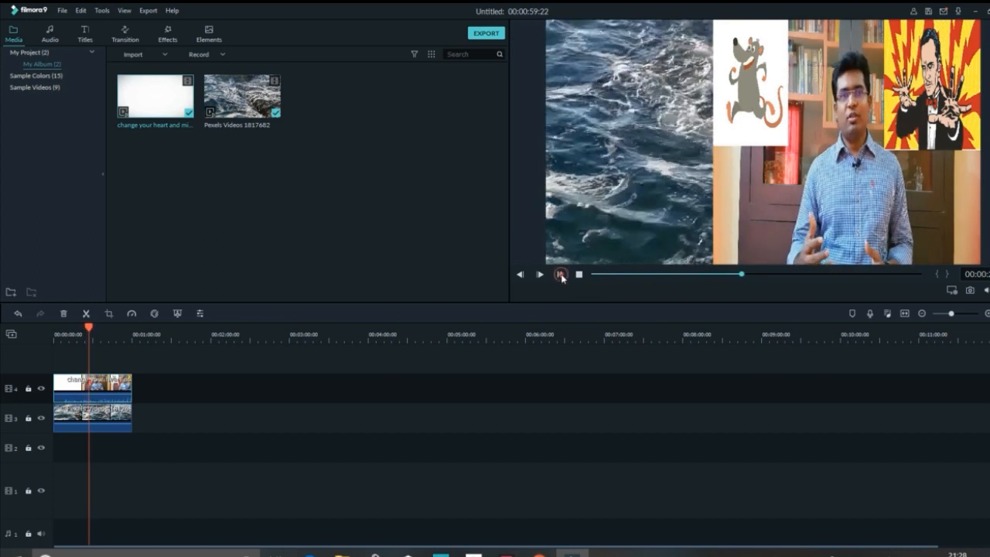
{"action": "left_click", "coordinate": [560, 274]}
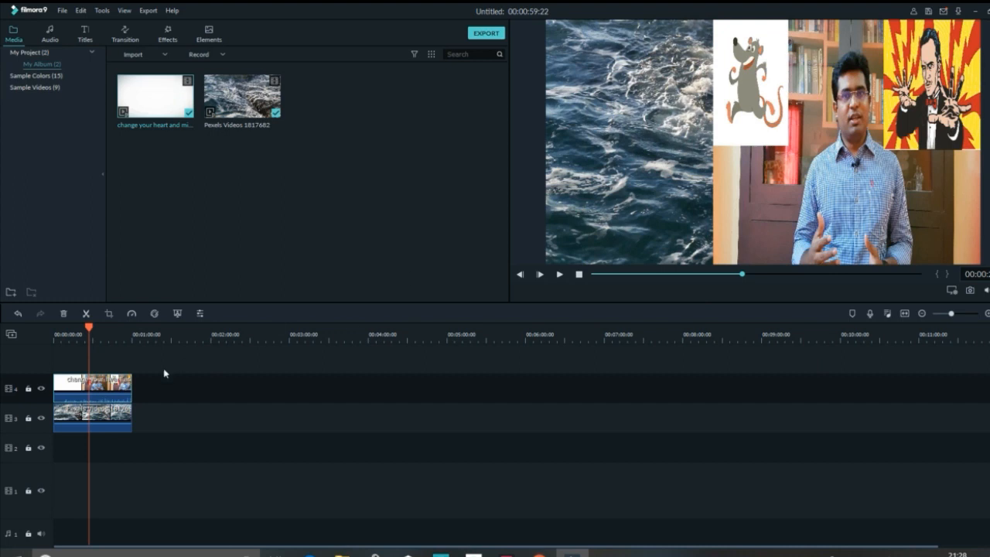
- Stretch the track 4 clip horizontally so it fills the full width of the preview frame
{"action": "double_click", "coordinate": [119, 390]}
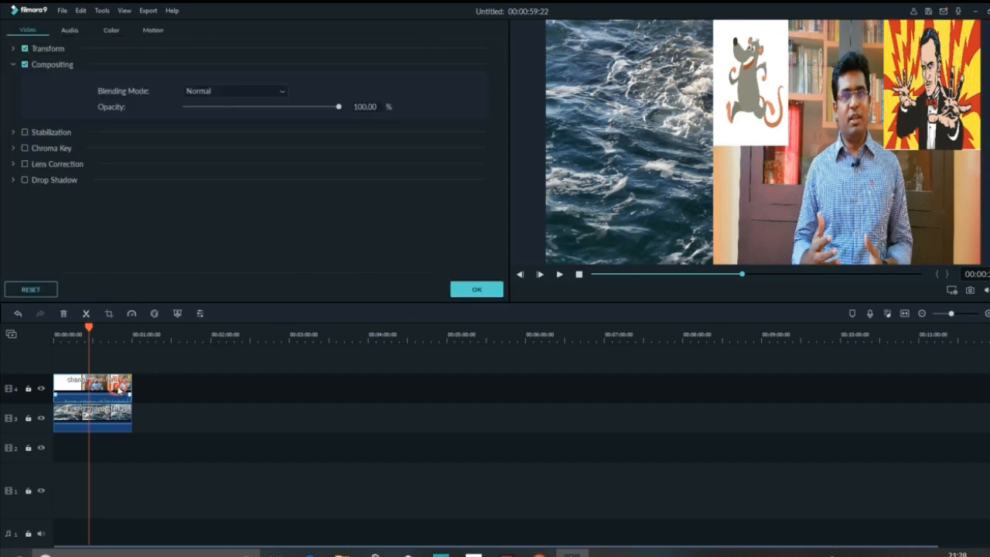
{"action": "left_click", "coordinate": [764, 150]}
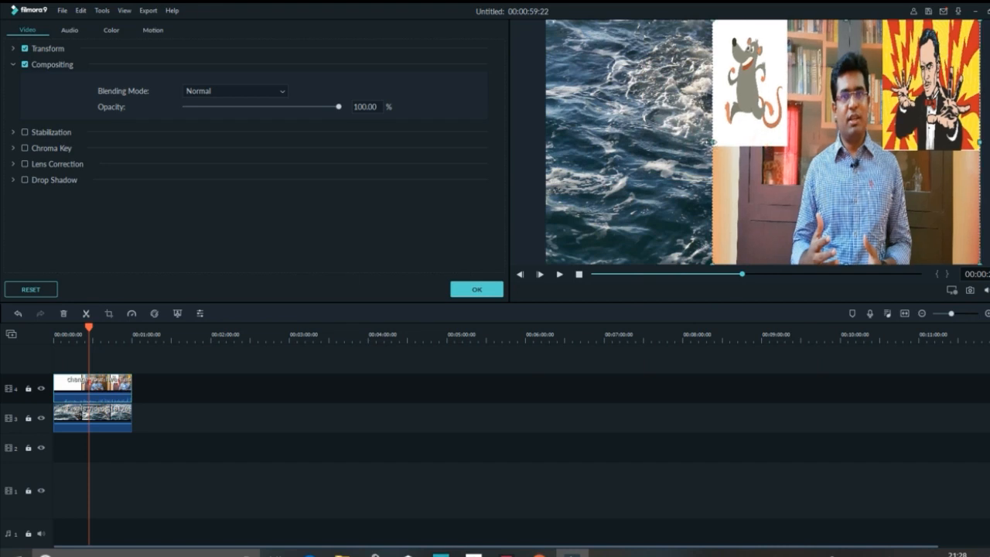
{"action": "left_click_drag", "start_coordinate": [709, 142], "coordinate": [542, 145]}
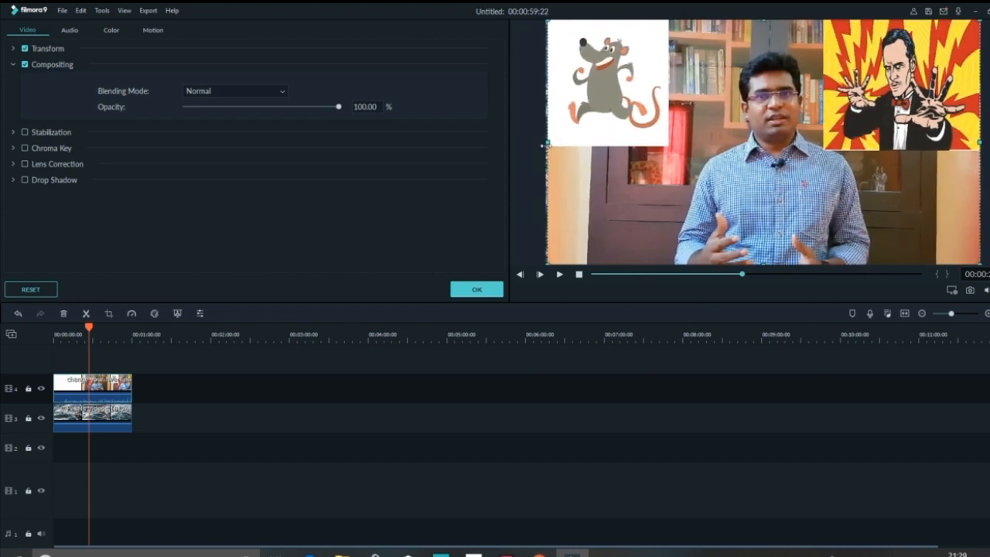
- Set the full-frame track 4 clip's blending mode to Screen at 100% opacity and play back the result
{"action": "left_click", "coordinate": [282, 94]}
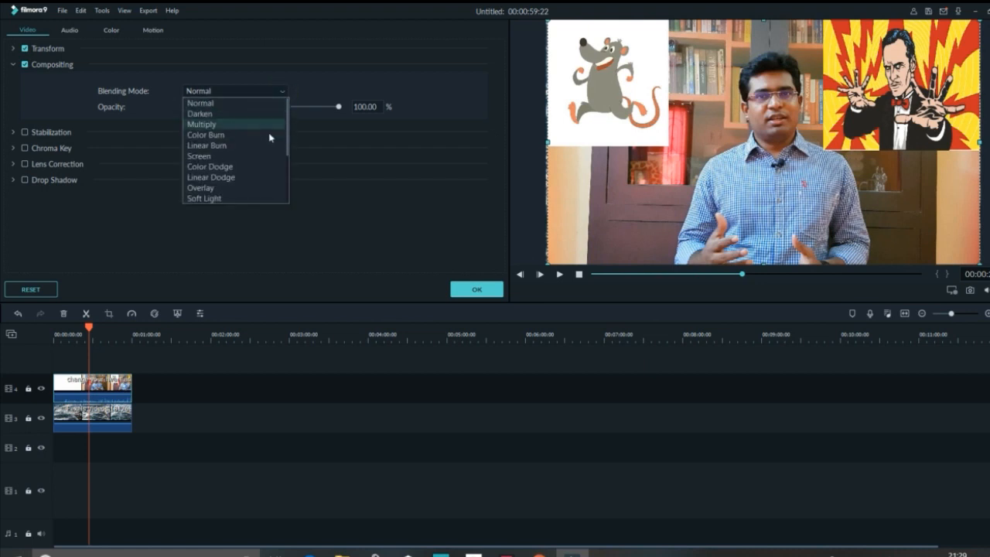
{"action": "left_click", "coordinate": [248, 157]}
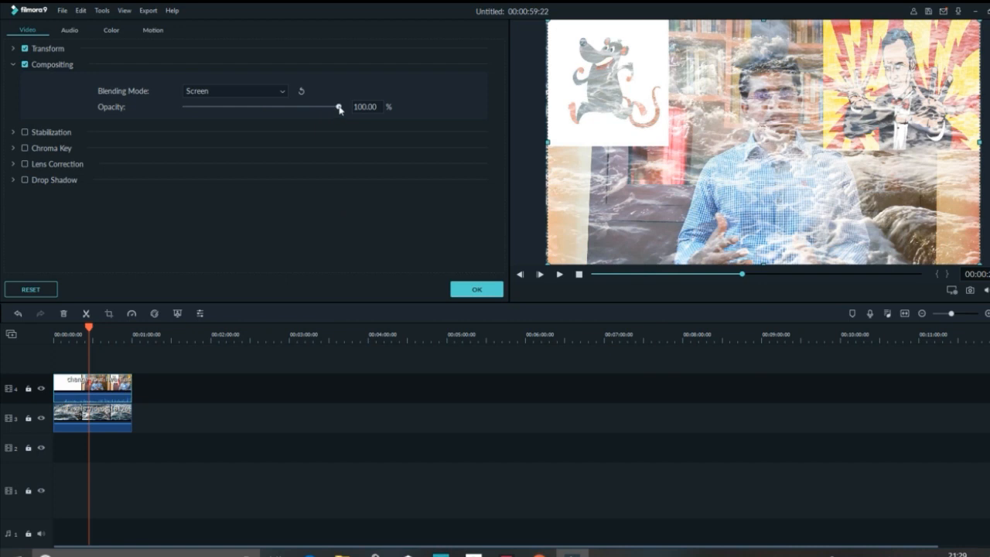
{"action": "mouse_move", "coordinate": [339, 108]}
{"action": "left_mouse_down"}
{"action": "mouse_move", "coordinate": [233, 109]}
{"action": "mouse_move", "coordinate": [345, 115]}
{"action": "left_mouse_up"}
{"action": "left_click", "coordinate": [478, 290]}
{"action": "left_click", "coordinate": [559, 274]}
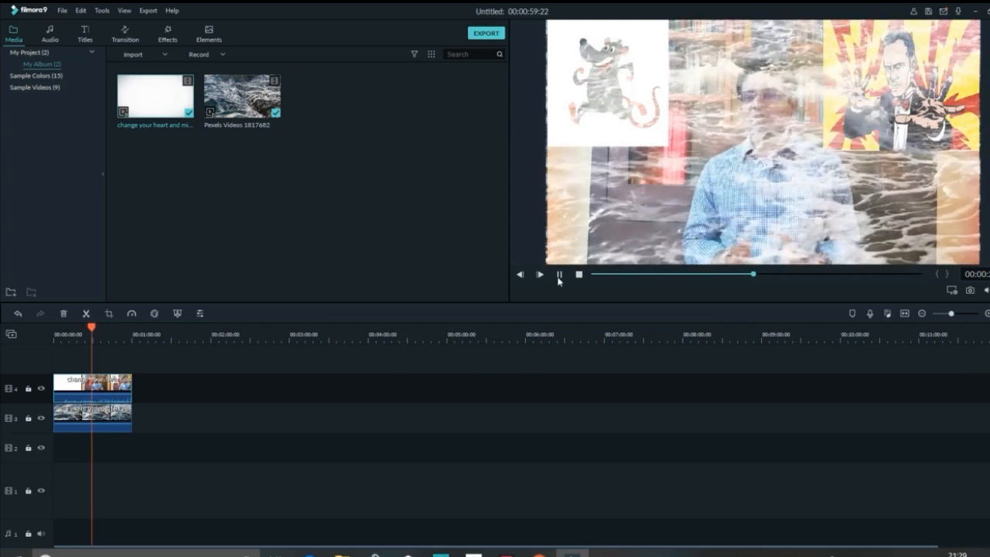
{"action": "left_click", "coordinate": [561, 274]}
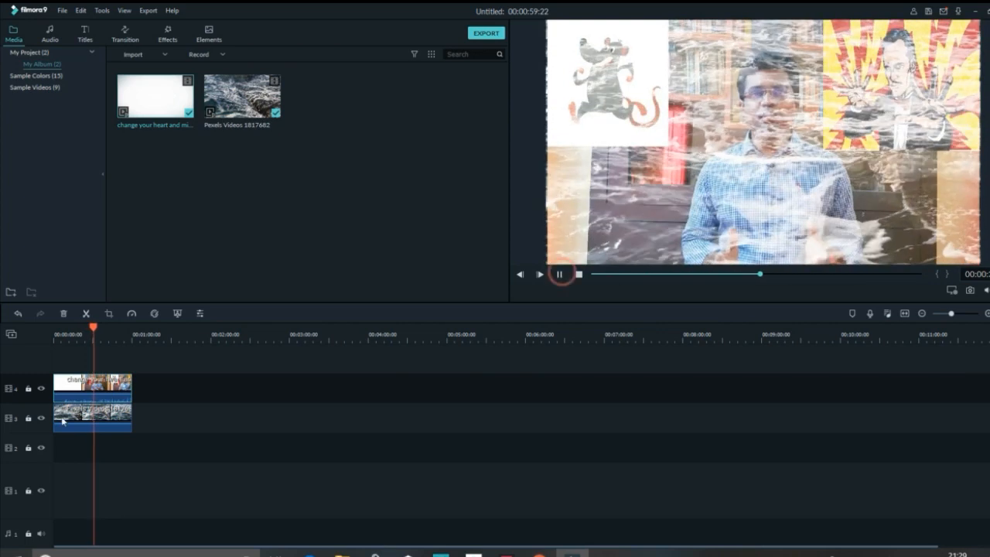
- Lower the track 3 ocean clip's opacity to 47.24% and play back the blend from an earlier point
{"action": "double_click", "coordinate": [116, 417]}
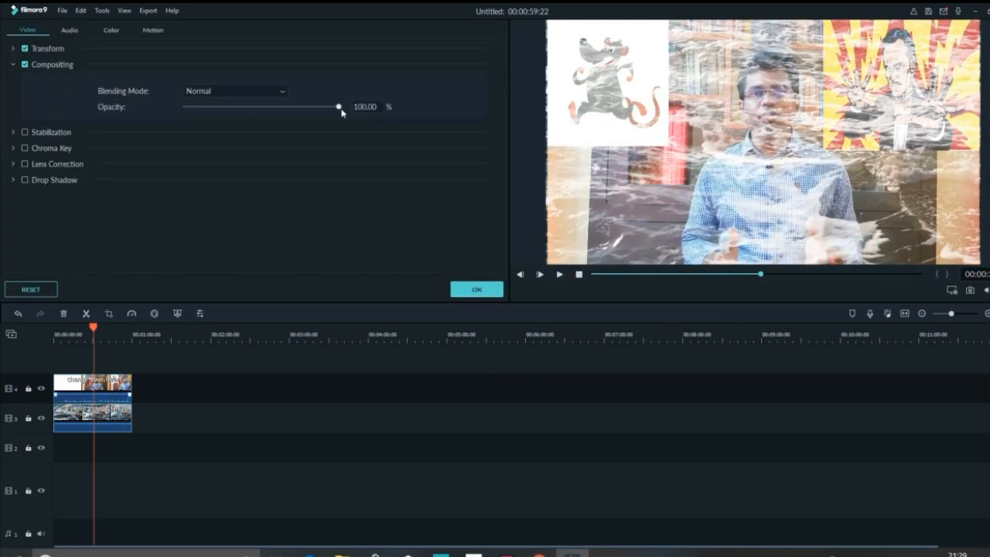
{"action": "left_click_drag", "start_coordinate": [339, 108], "coordinate": [259, 110]}
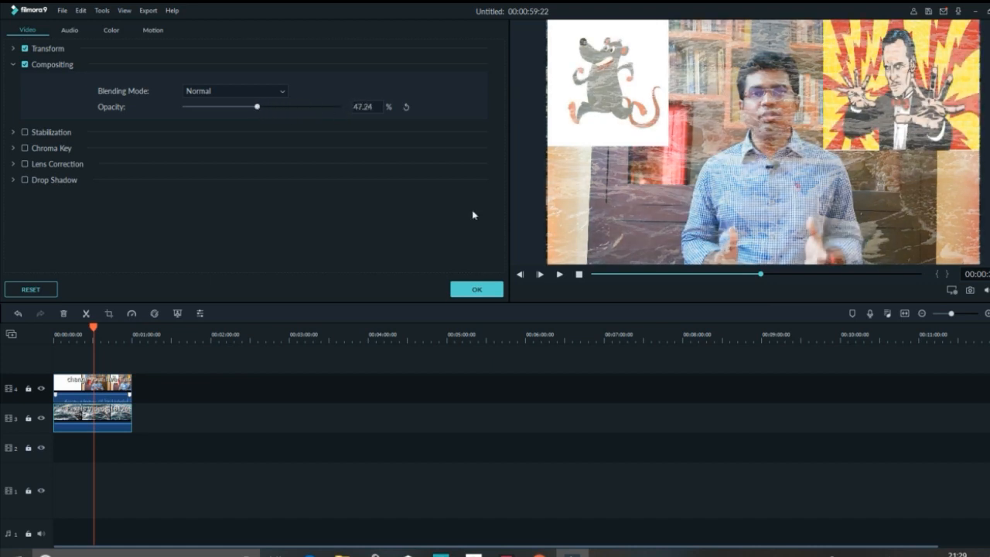
{"action": "left_click", "coordinate": [473, 289]}
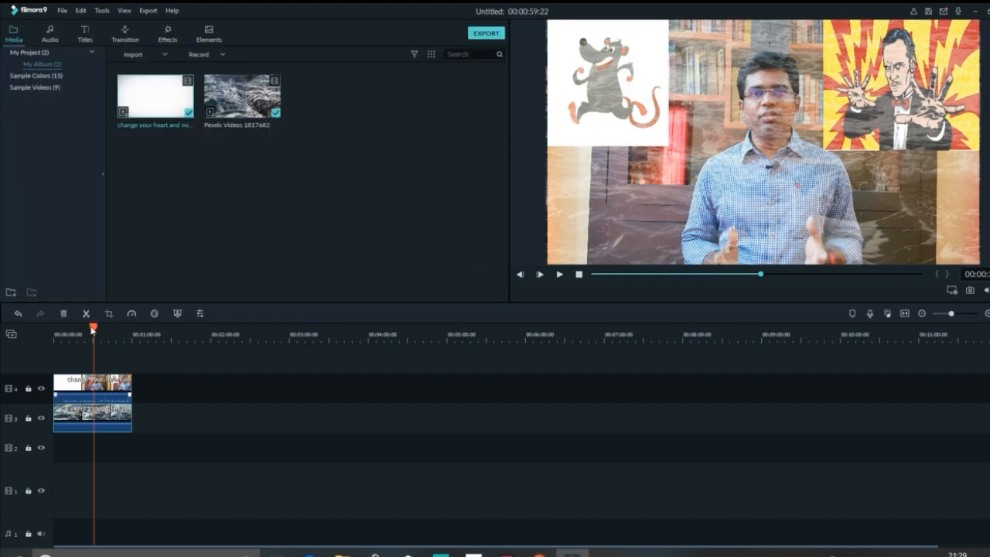
{"action": "left_click_drag", "start_coordinate": [91, 327], "coordinate": [69, 327]}
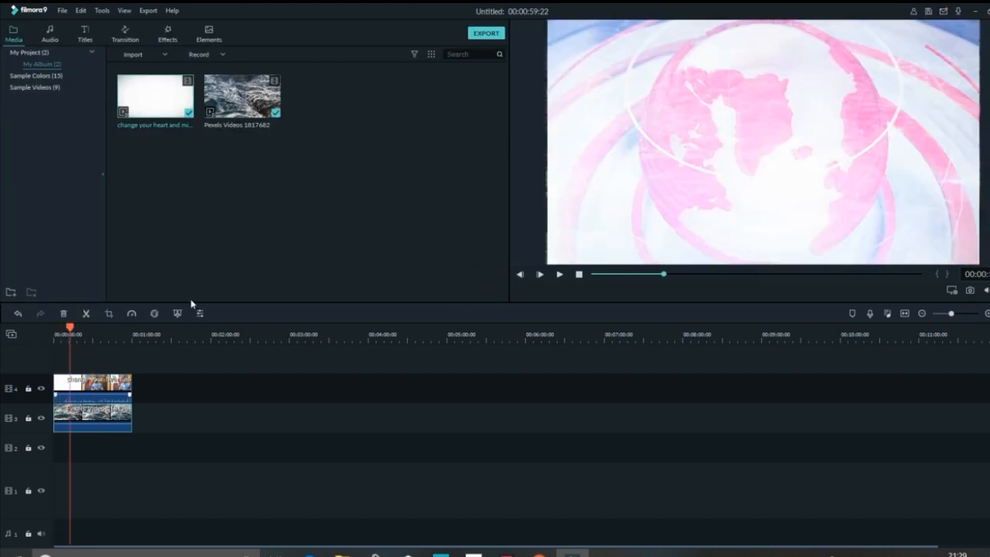
{"action": "left_click", "coordinate": [560, 274]}
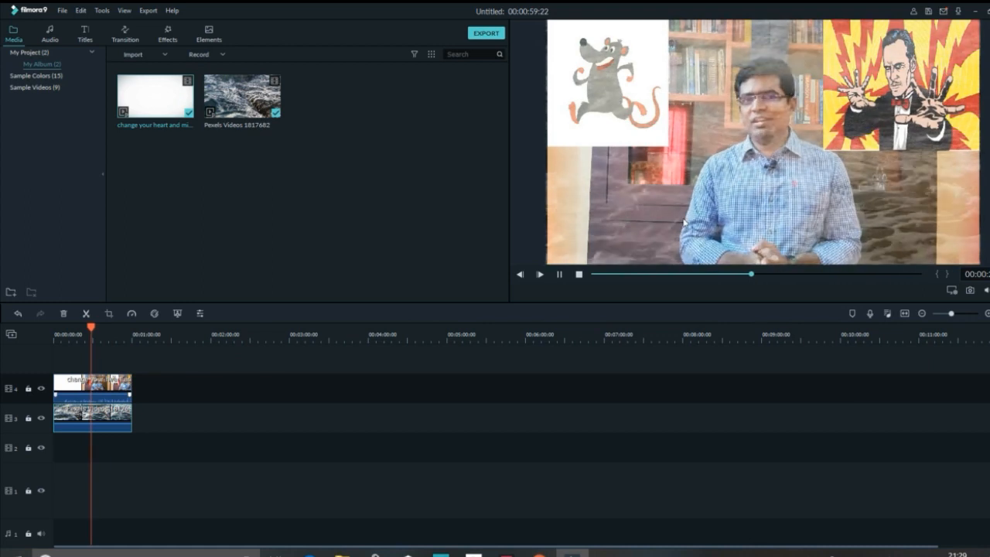
{"action": "left_click", "coordinate": [579, 273]}
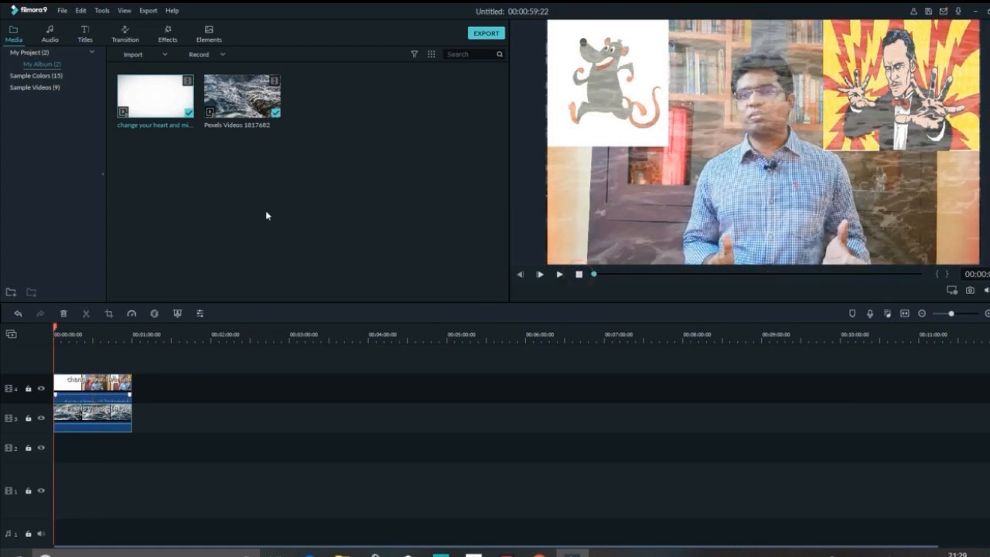
- Delete both clips from the timeline and remove the "change your heart and mi..." video from the project media
{"action": "left_click", "coordinate": [80, 392]}
{"action": "key", "text": "Delete"}
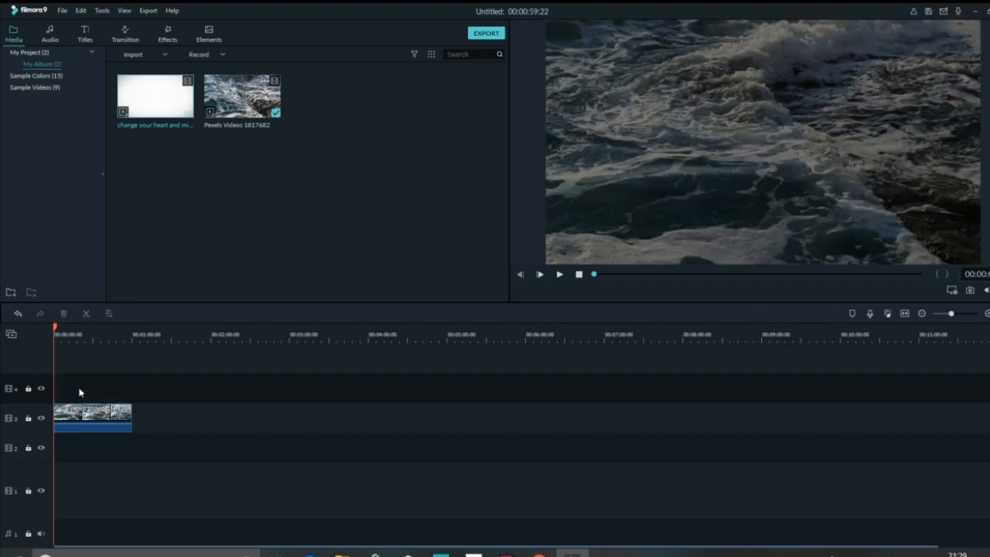
{"action": "left_click", "coordinate": [82, 422]}
{"action": "key", "text": "Delete"}
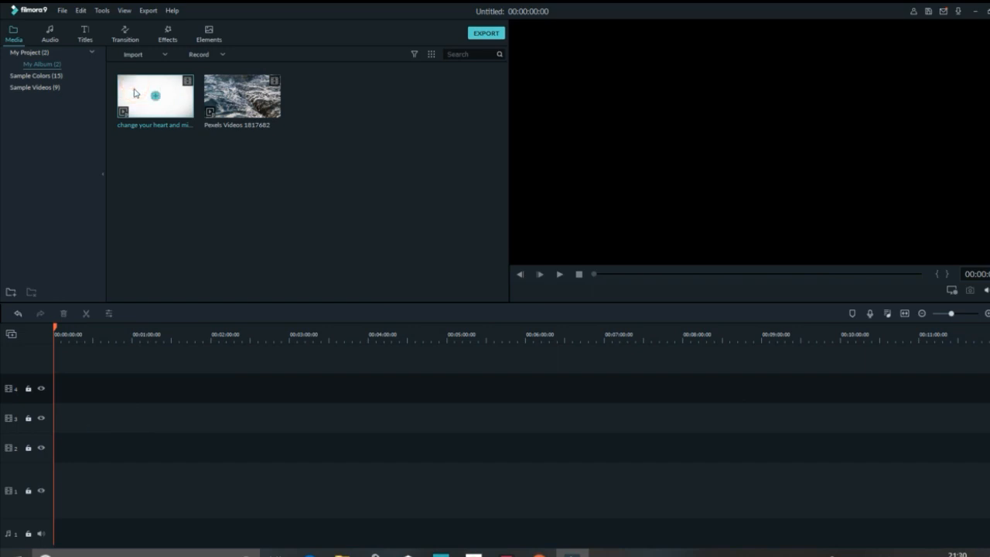
{"action": "key", "text": "Delete"}
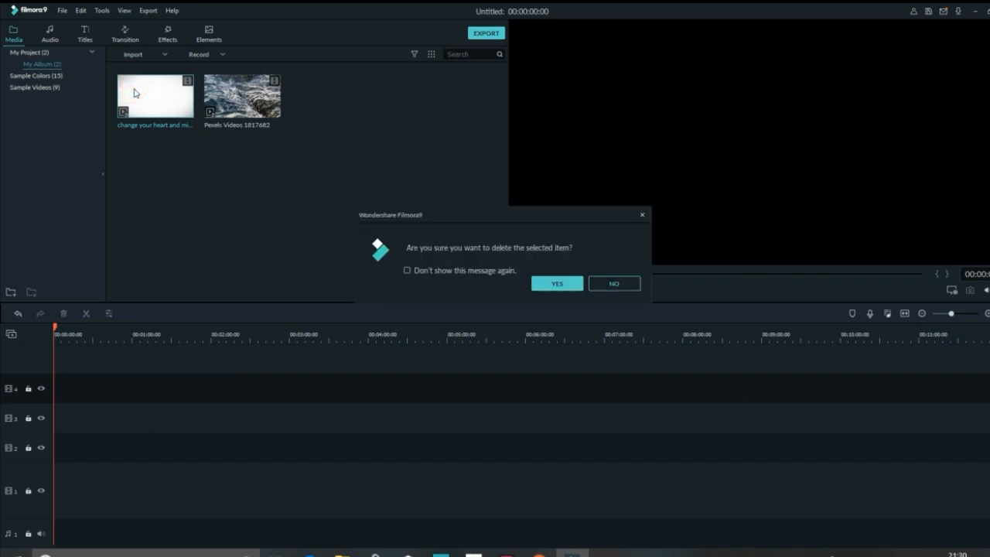
{"action": "left_click", "coordinate": [561, 287]}
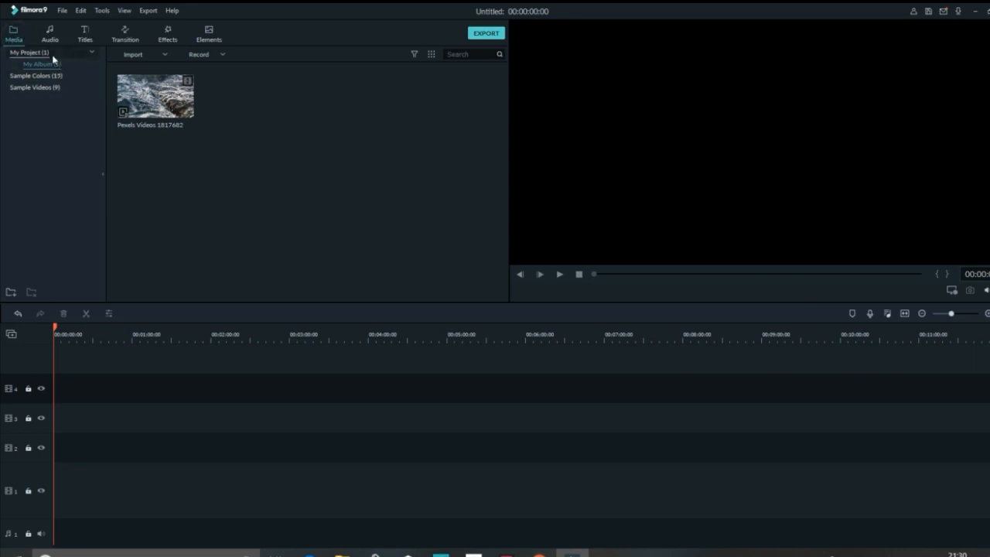
- Place the Black sample color at the start of track 3, about 41 seconds long, and fit it to the timeline
{"action": "left_click", "coordinate": [39, 79]}
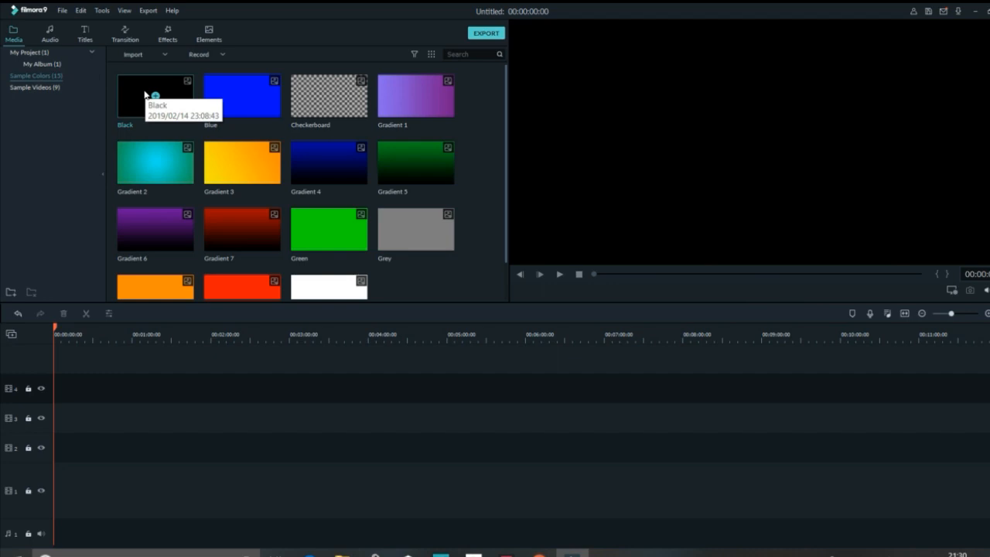
{"action": "left_click_drag", "start_coordinate": [144, 93], "coordinate": [109, 412]}
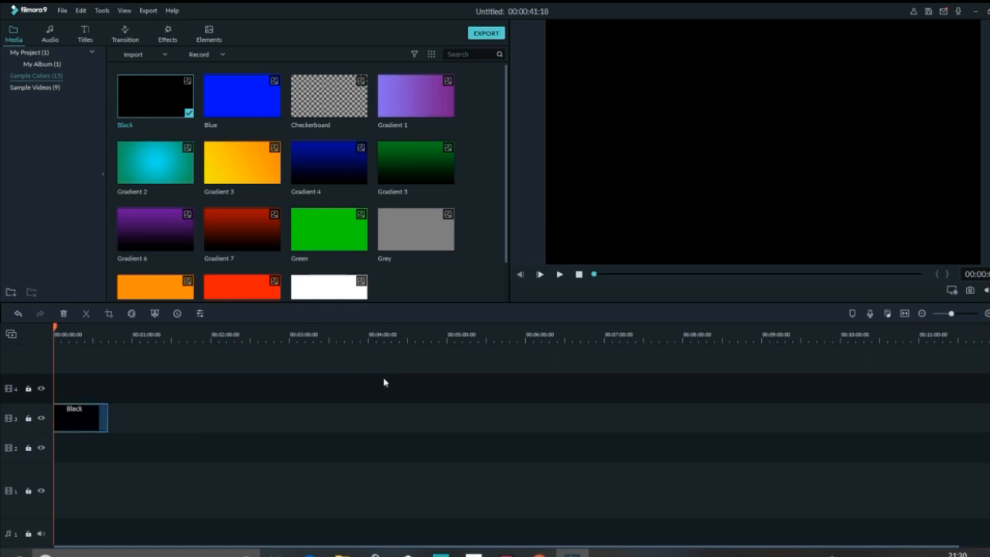
{"action": "left_click", "coordinate": [905, 314]}
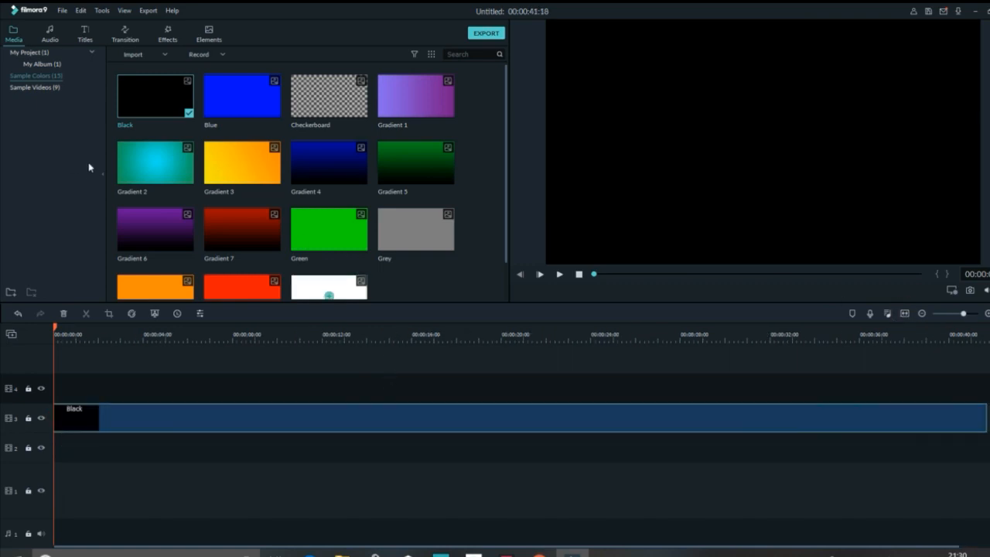
- Add Title 27 at the start of track 4, extended to the Black clip's full length, and preview it
{"action": "left_click", "coordinate": [85, 33]}
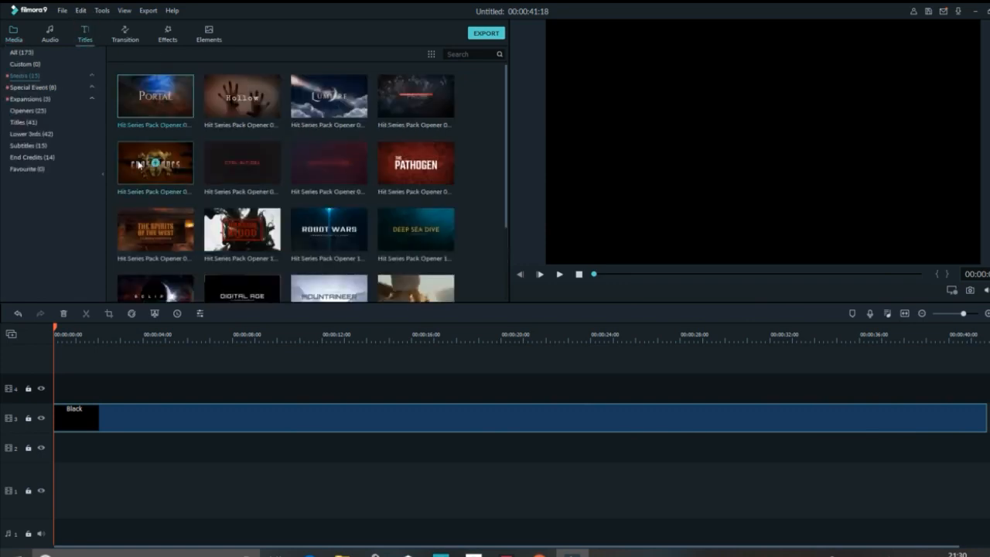
{"action": "left_click", "coordinate": [22, 123]}
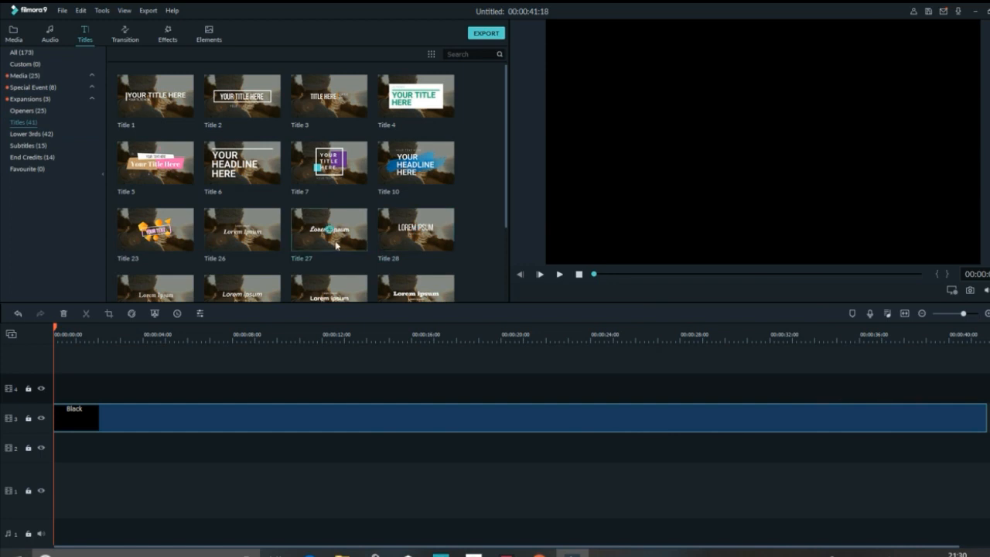
{"action": "left_click", "coordinate": [306, 225]}
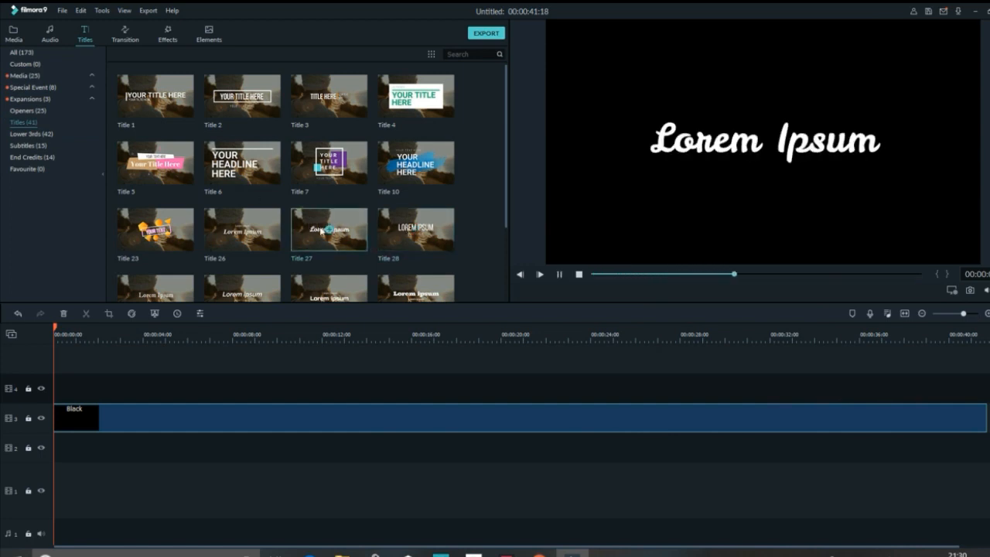
{"action": "left_click_drag", "start_coordinate": [310, 224], "coordinate": [54, 393]}
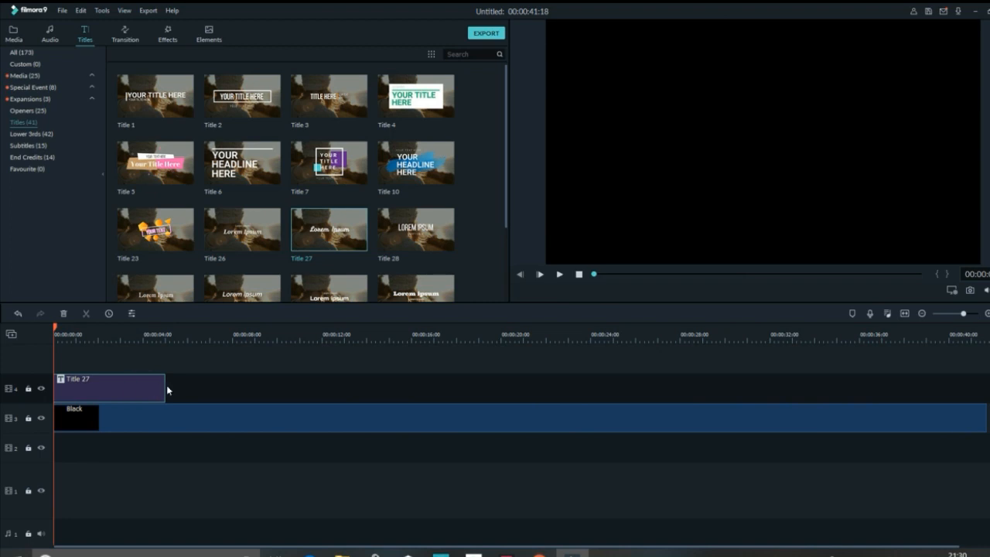
{"action": "left_click_drag", "start_coordinate": [165, 385], "coordinate": [986, 322]}
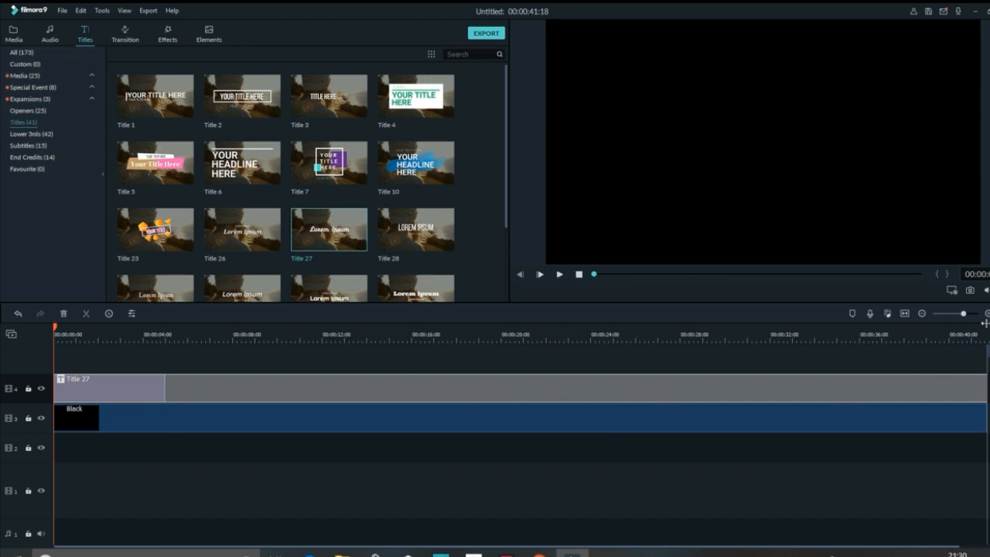
{"action": "left_click", "coordinate": [559, 275]}
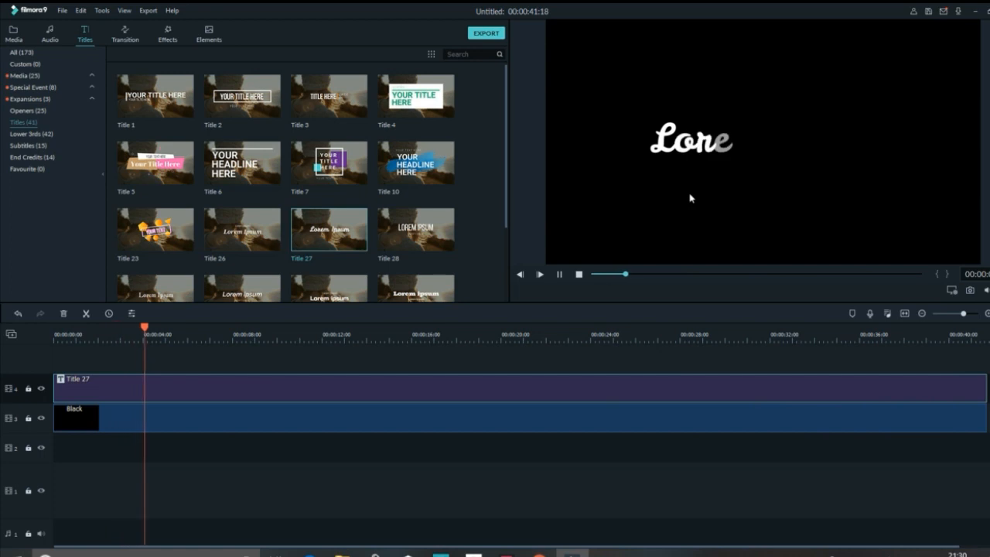
{"action": "left_click", "coordinate": [559, 275]}
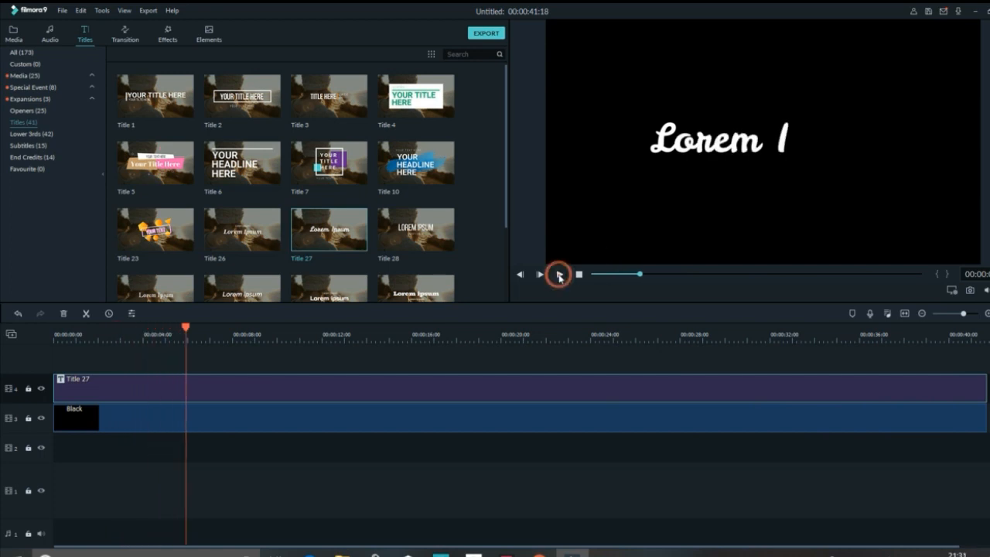
- Replace the Title 27 placeholder text with "Life is beautiful"
{"action": "double_click", "coordinate": [112, 393]}
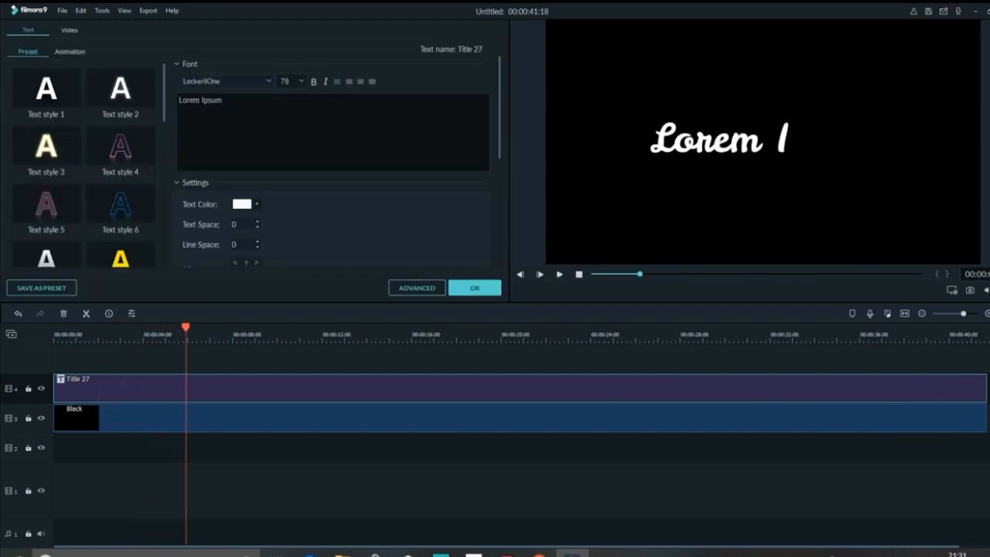
{"action": "double_click", "coordinate": [239, 99]}
{"action": "key", "text": "ctrl+a"}
{"action": "key", "text": "BackSpace"}
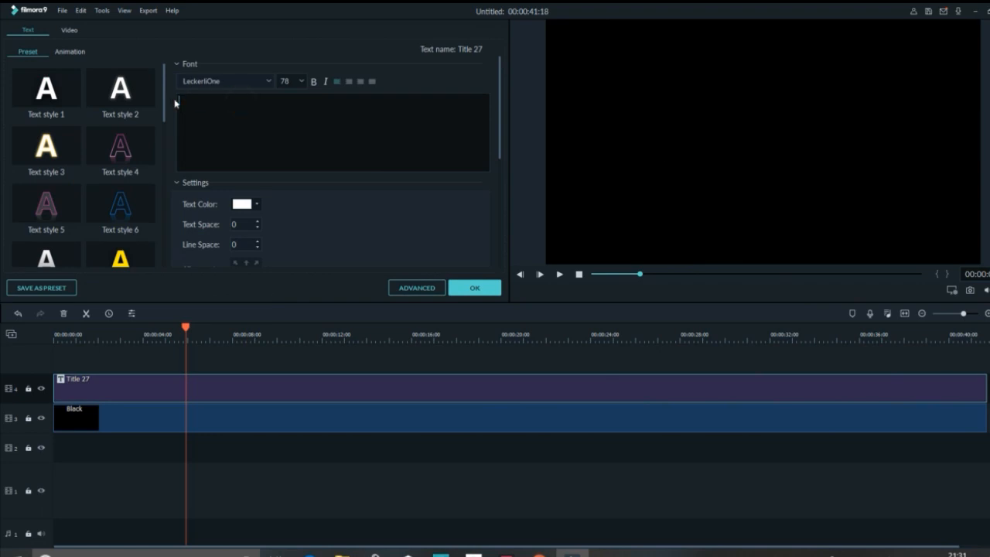
{"action": "type", "text": "Life"}
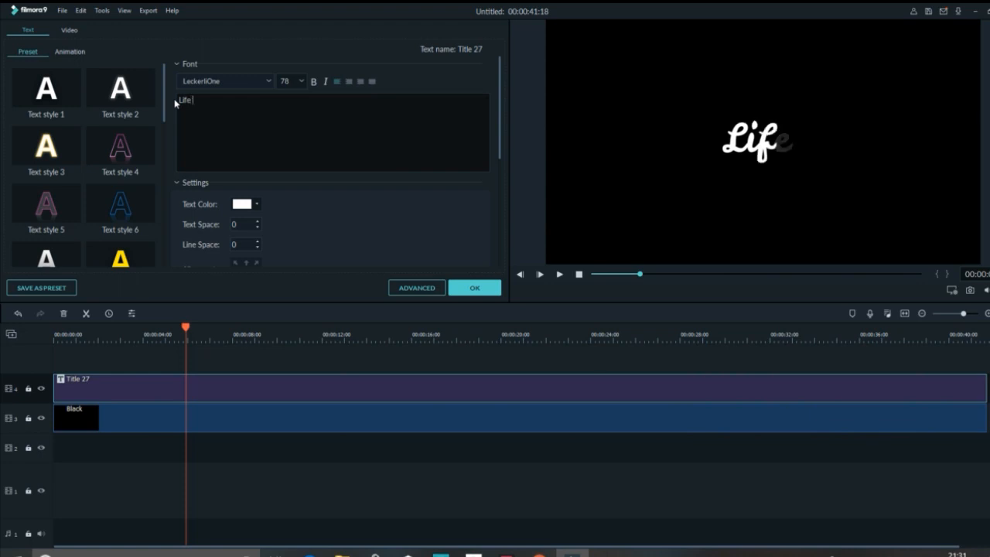
{"action": "type", "text": " is beau"}
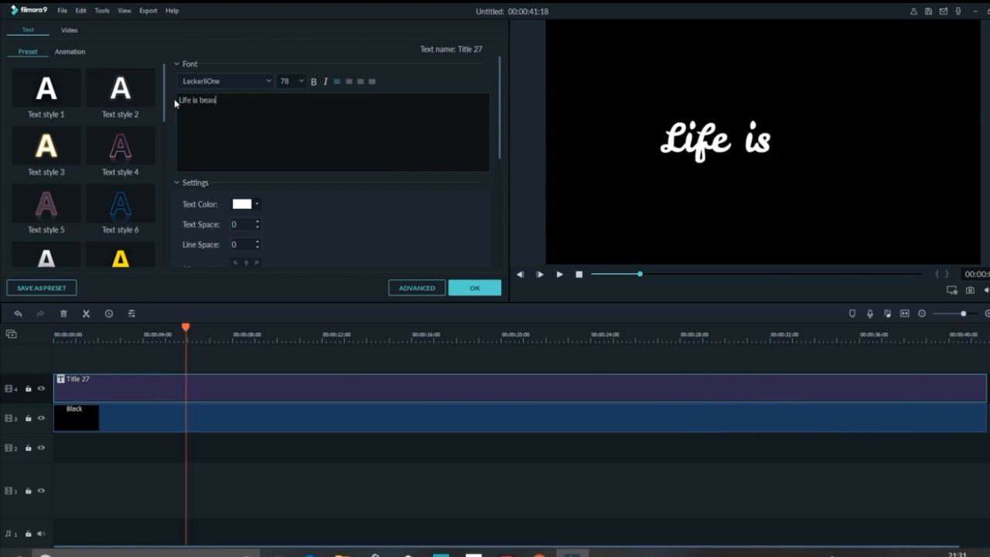
{"action": "type", "text": "tiful"}
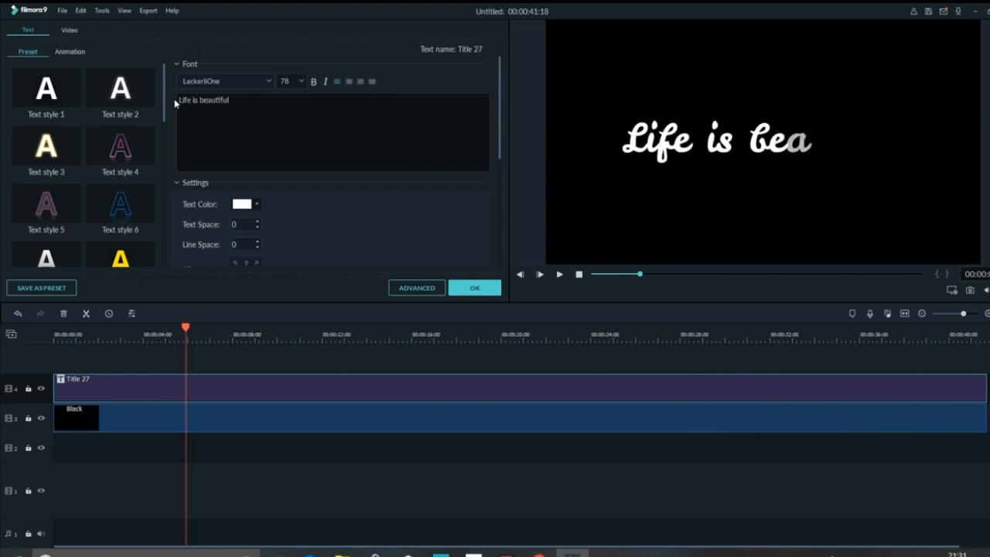
- Try Kumar One on the "Life is beautiful" title text and settle on the Knewave font
{"action": "left_click_drag", "start_coordinate": [234, 99], "coordinate": [176, 103]}
{"action": "left_click", "coordinate": [269, 82]}
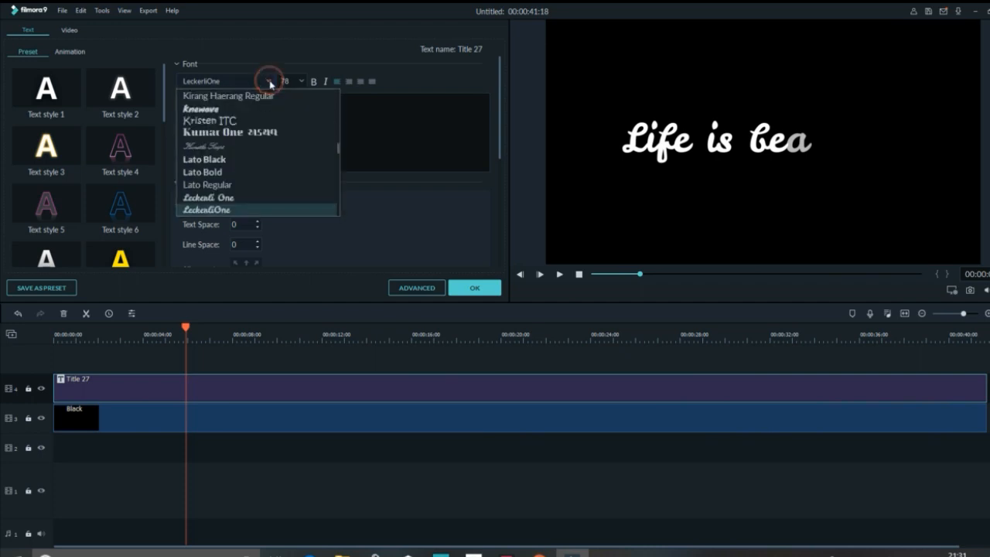
{"action": "left_click", "coordinate": [253, 133]}
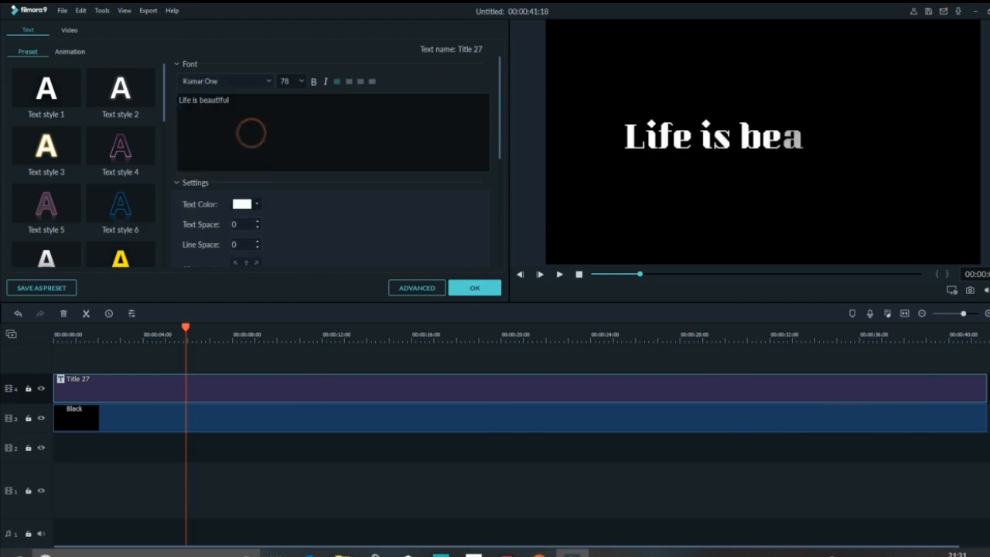
{"action": "left_click", "coordinate": [269, 82]}
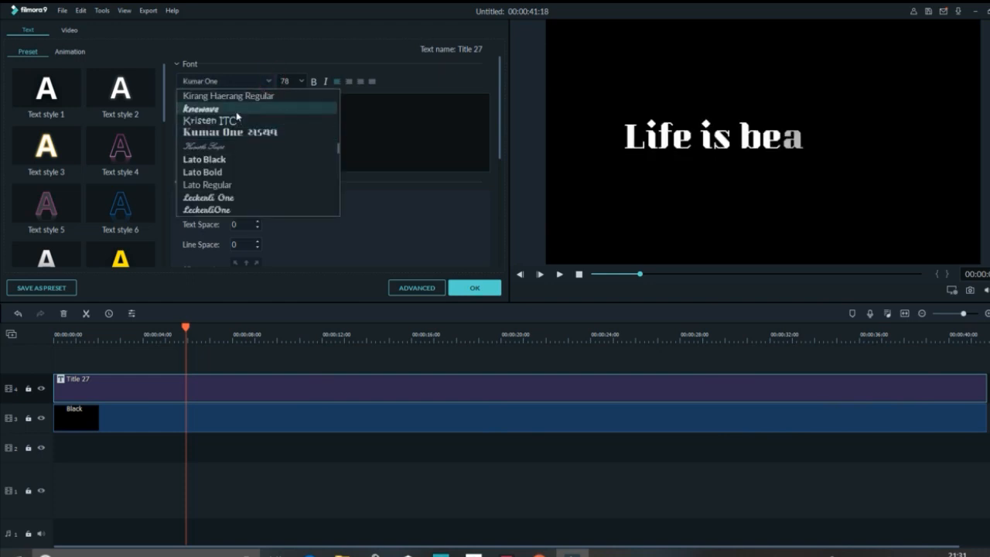
{"action": "left_click", "coordinate": [236, 109]}
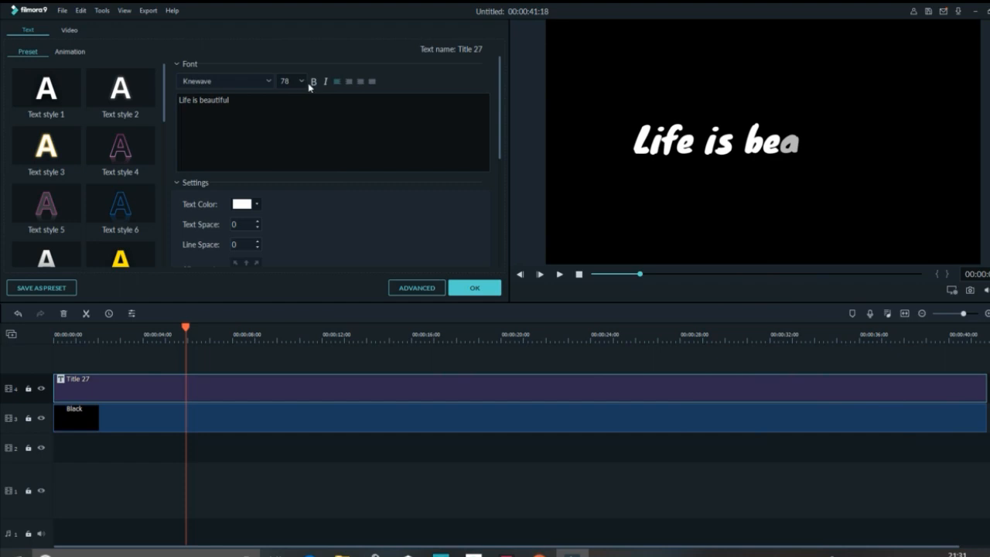
- Set the title's font size to 150 and reduce the selected characters around the start of "is" to 90
{"action": "left_click", "coordinate": [303, 82]}
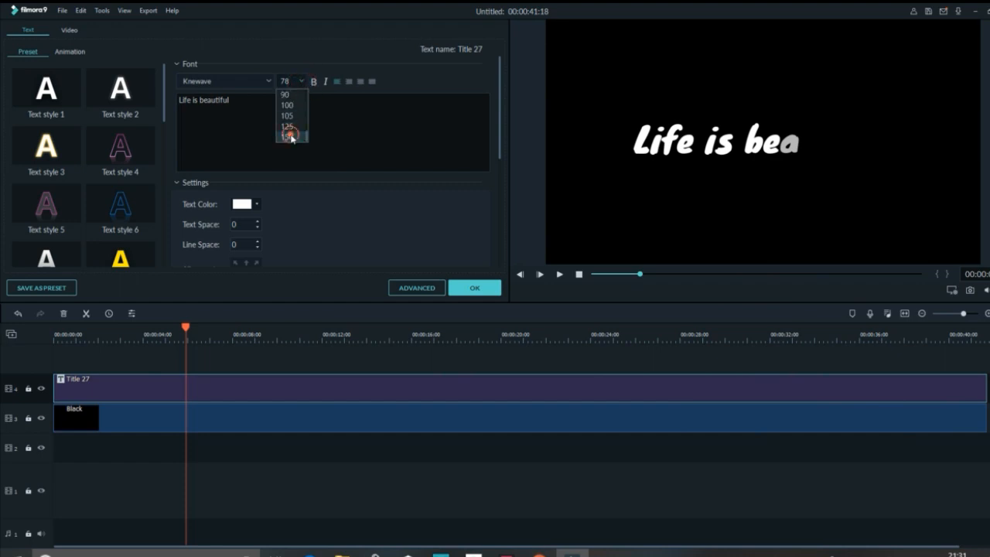
{"action": "left_click", "coordinate": [290, 137]}
{"action": "left_click_drag", "start_coordinate": [634, 143], "coordinate": [687, 65]}
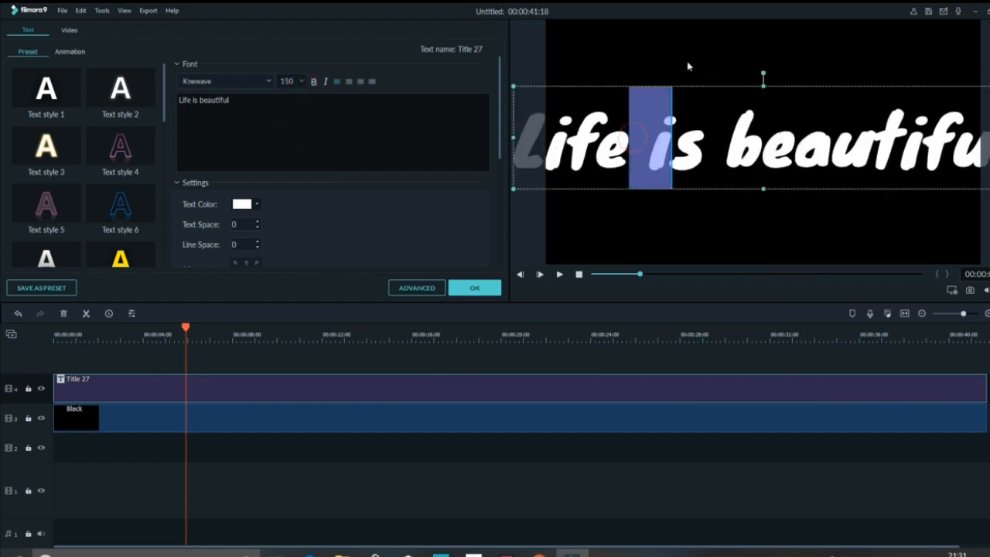
{"action": "left_click", "coordinate": [302, 81]}
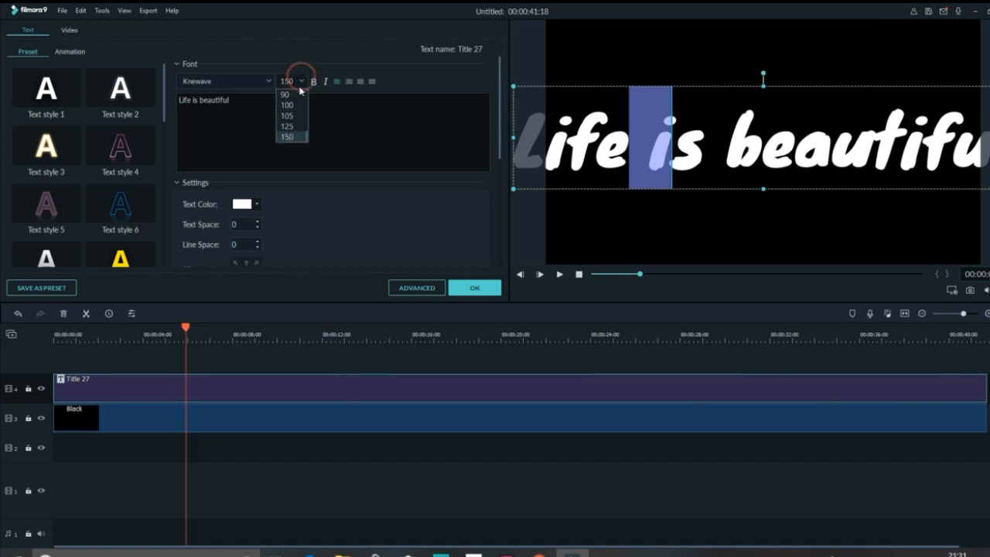
{"action": "left_click", "coordinate": [286, 95]}
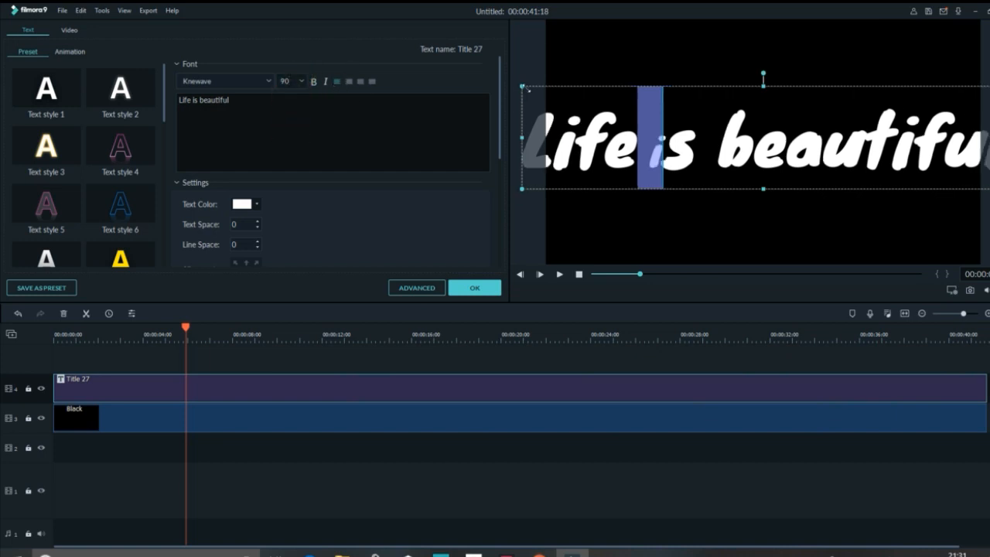
- Scale down the title and reposition it to fit inside the black frame, apply the edits and preview from the start
{"action": "left_click_drag", "start_coordinate": [522, 86], "coordinate": [608, 109]}
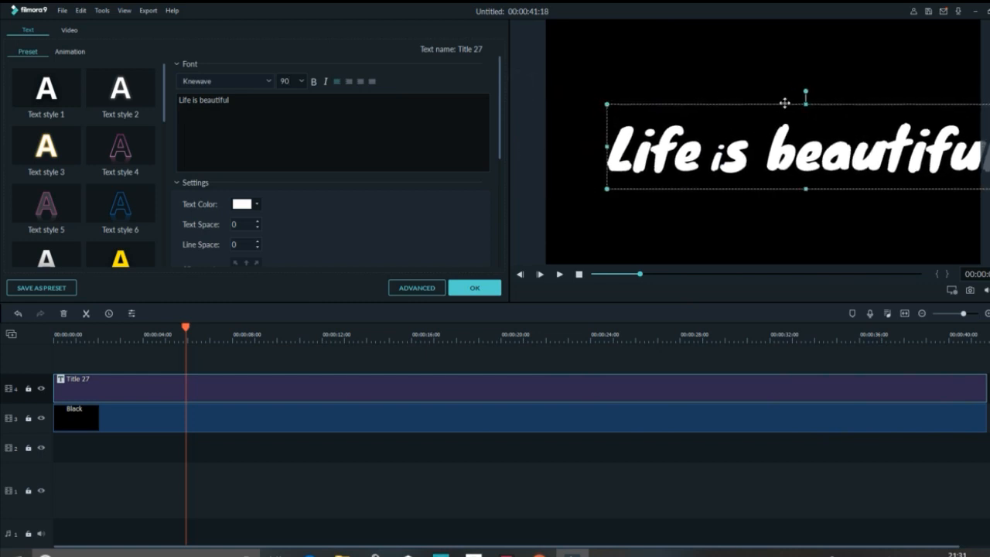
{"action": "left_click_drag", "start_coordinate": [788, 102], "coordinate": [748, 91]}
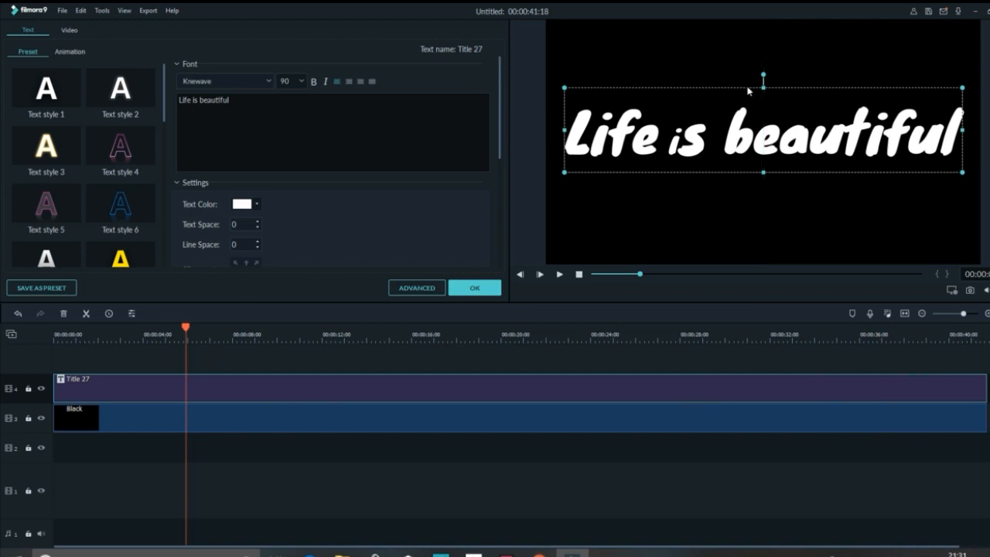
{"action": "left_click", "coordinate": [479, 289]}
{"action": "left_click_drag", "start_coordinate": [186, 330], "coordinate": [47, 334]}
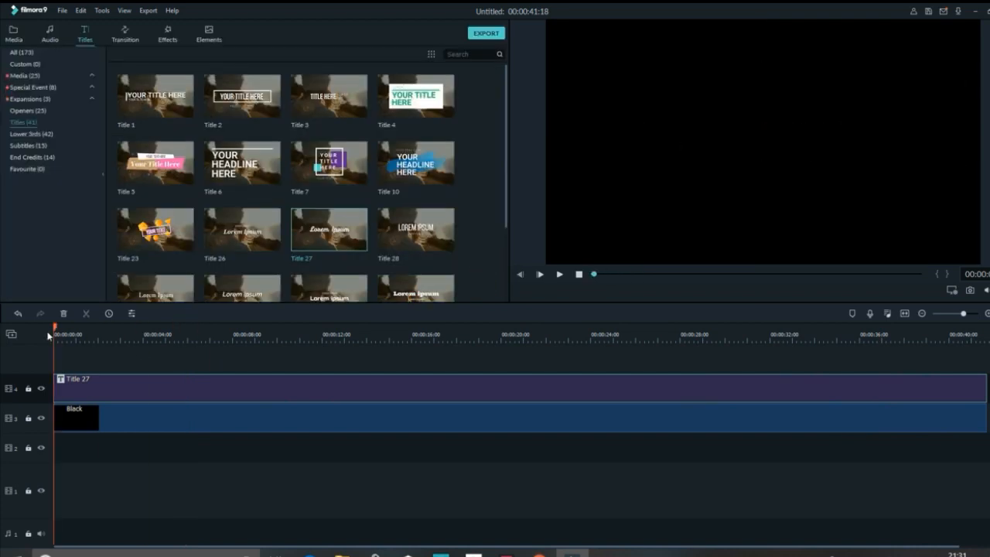
{"action": "left_click", "coordinate": [559, 274]}
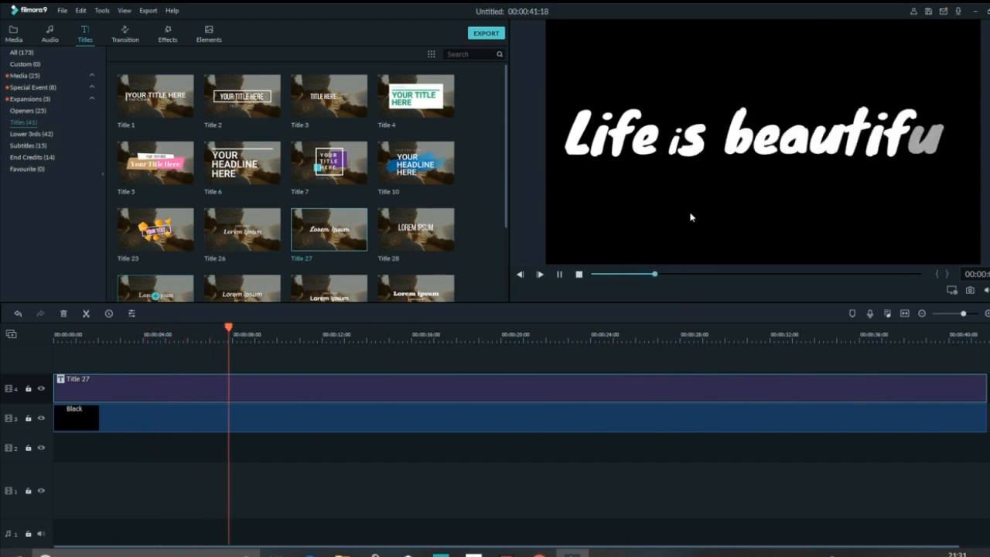
{"action": "left_click", "coordinate": [579, 274]}
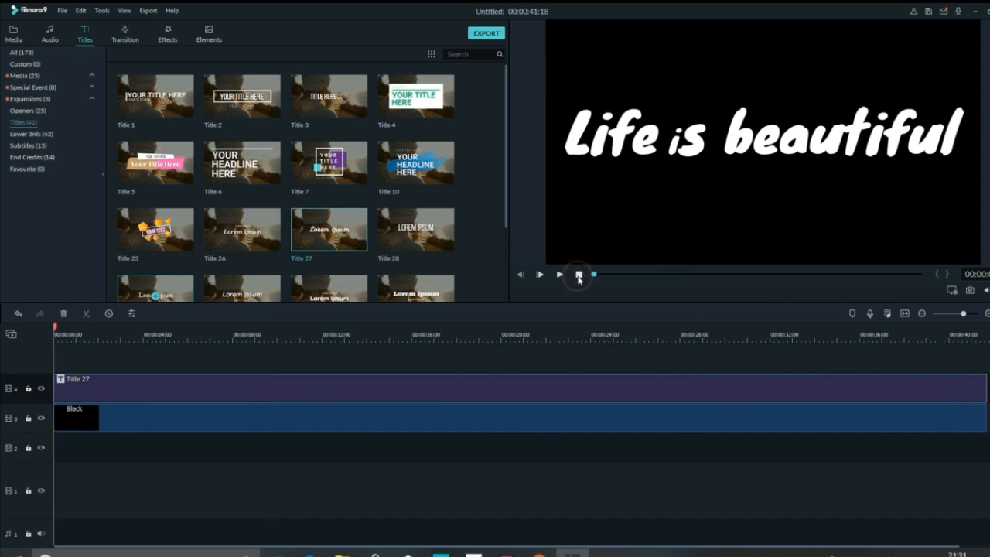
{"action": "left_click", "coordinate": [974, 293]}
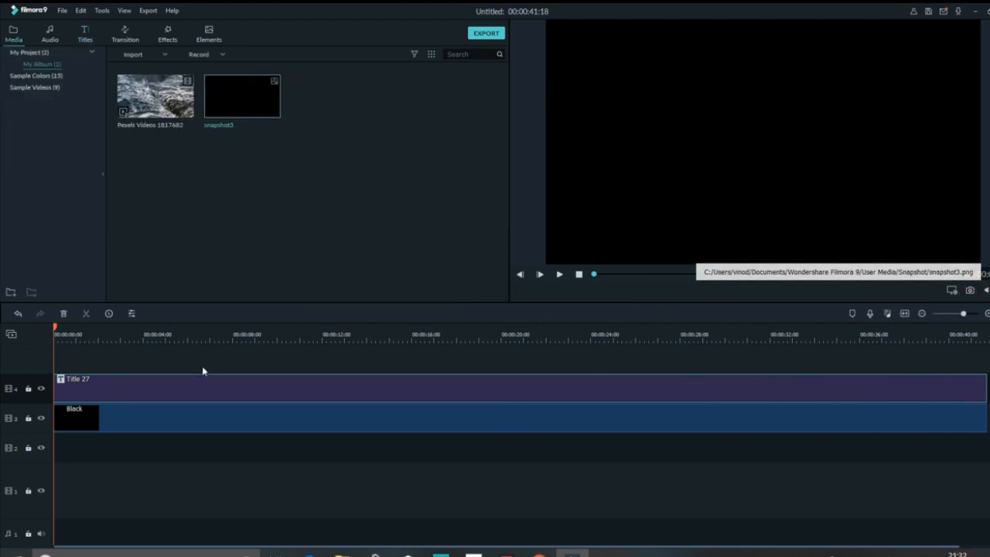
{"action": "double_click", "coordinate": [236, 95]}
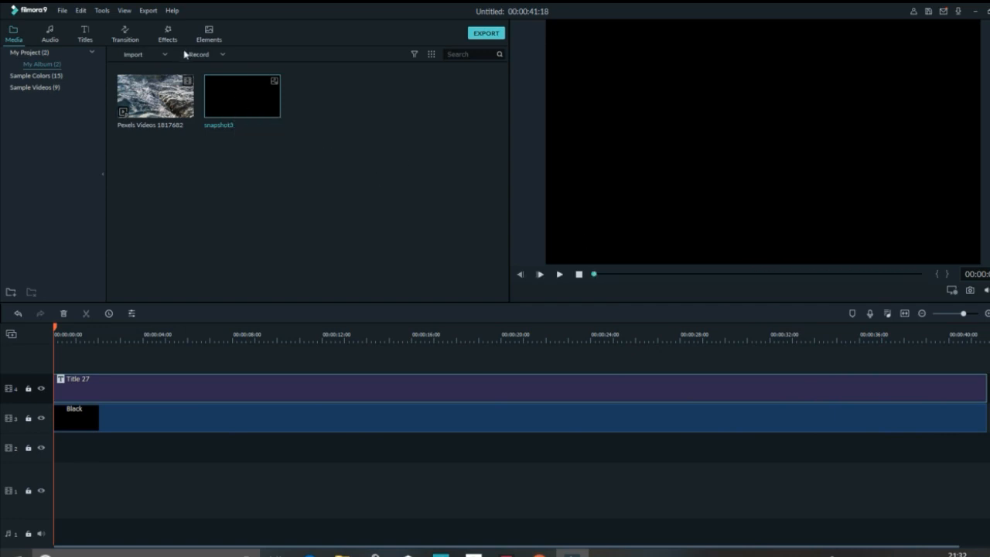
{"action": "key", "text": "Delete"}
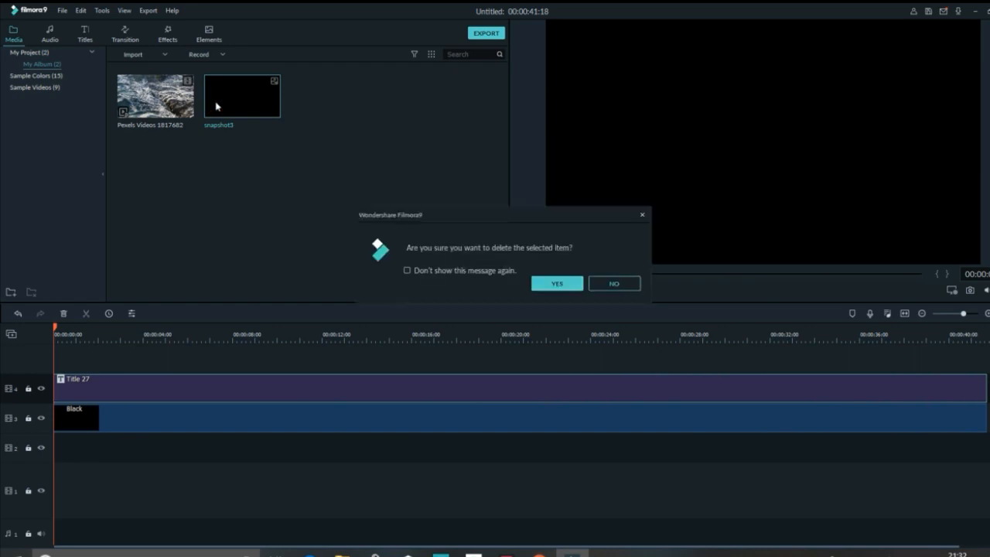
{"action": "left_click", "coordinate": [557, 283]}
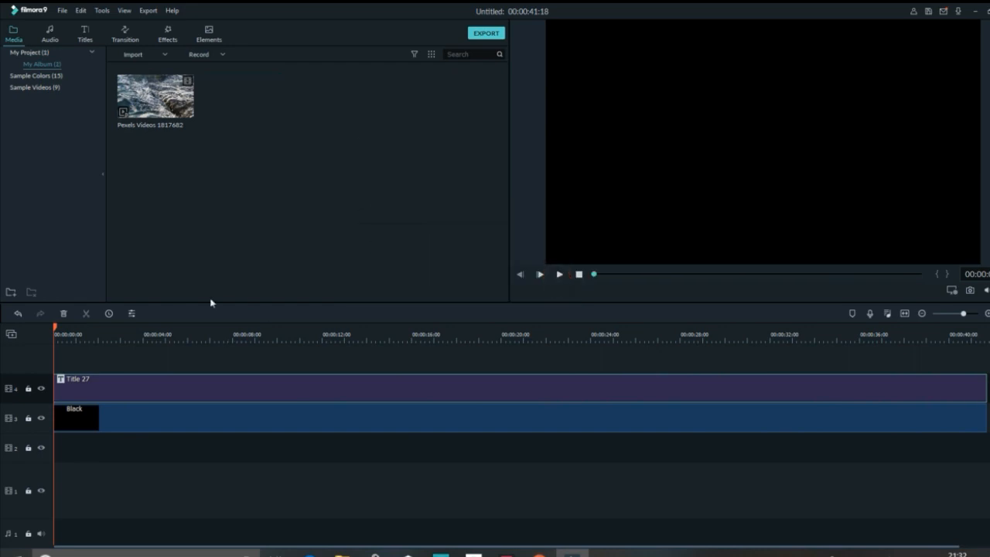
- Take a snapshot of the frame at about 10 seconds, where the full title shows, and preview the image
{"action": "left_click_drag", "start_coordinate": [56, 329], "coordinate": [278, 357]}
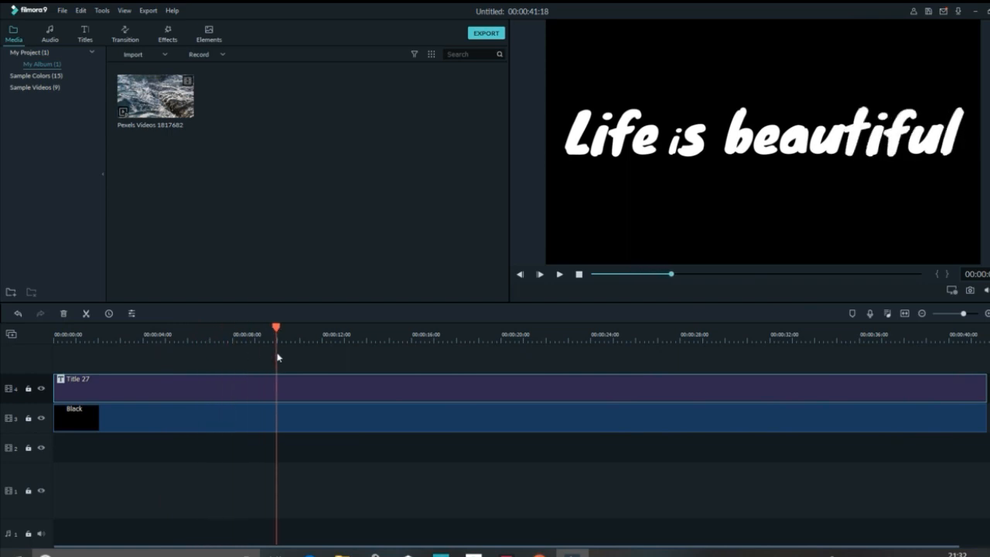
{"action": "left_click", "coordinate": [972, 291]}
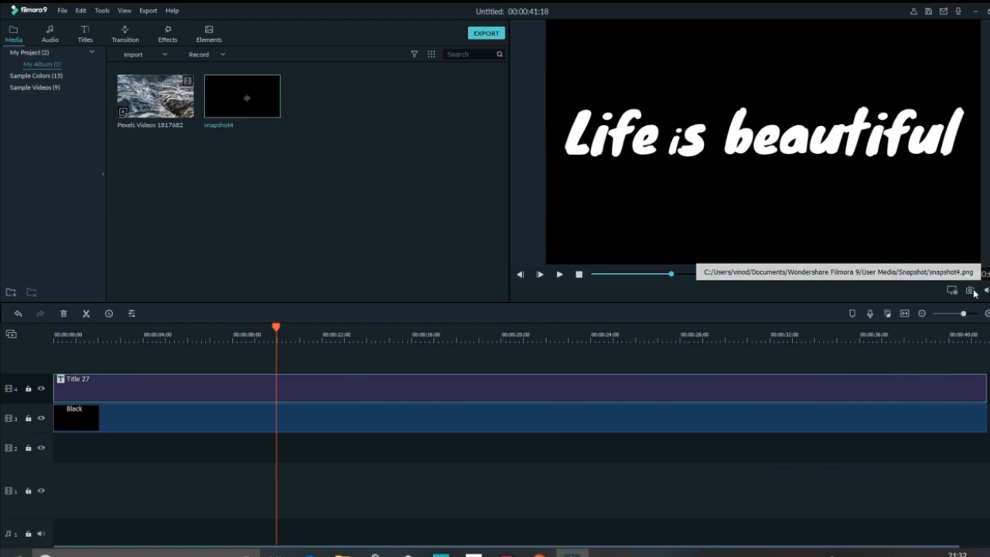
{"action": "left_click", "coordinate": [227, 83]}
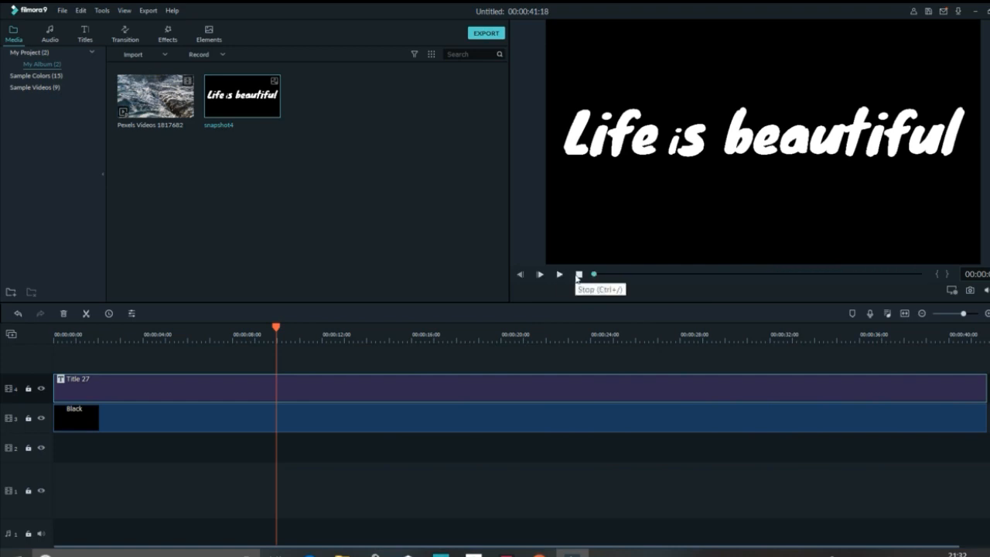
- Delete the Title 27 and Black clips from the timeline
{"action": "left_click", "coordinate": [305, 400]}
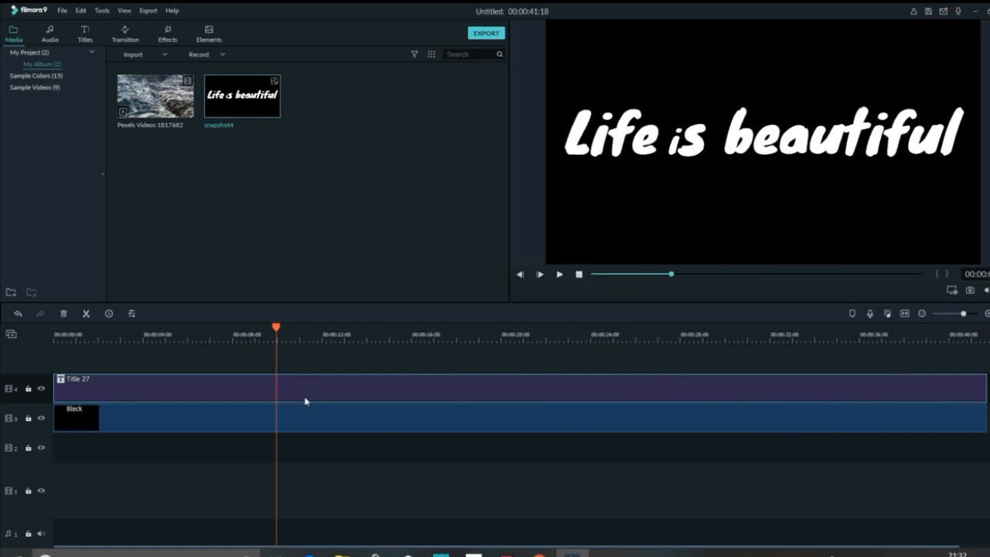
{"action": "key", "text": "Delete"}
{"action": "left_click", "coordinate": [304, 415]}
{"action": "key", "text": "Delete"}
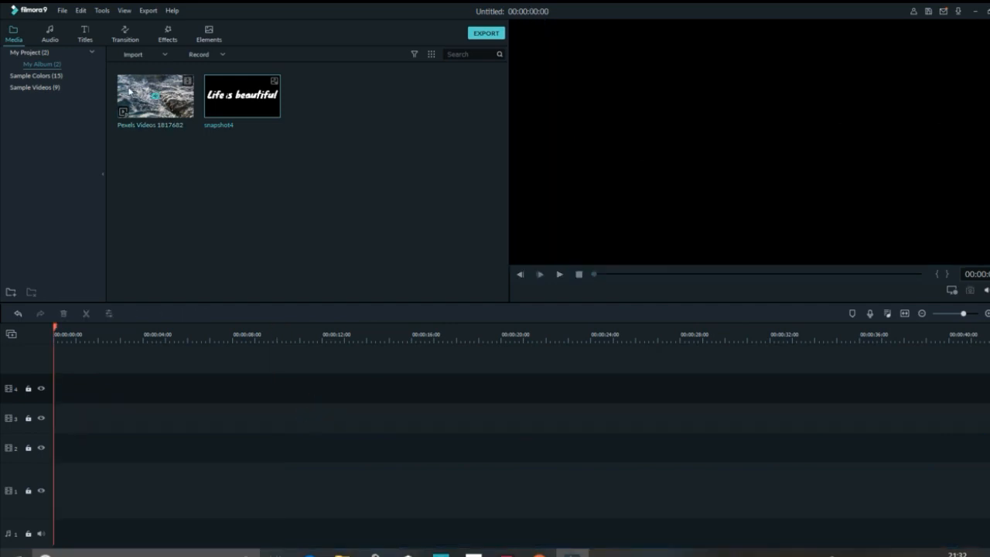
- Place Pexels Videos 1817682 at the start of track 3 and snapshot4 above it on track 4, extended to the video's full length
{"action": "left_click_drag", "start_coordinate": [130, 91], "coordinate": [56, 427]}
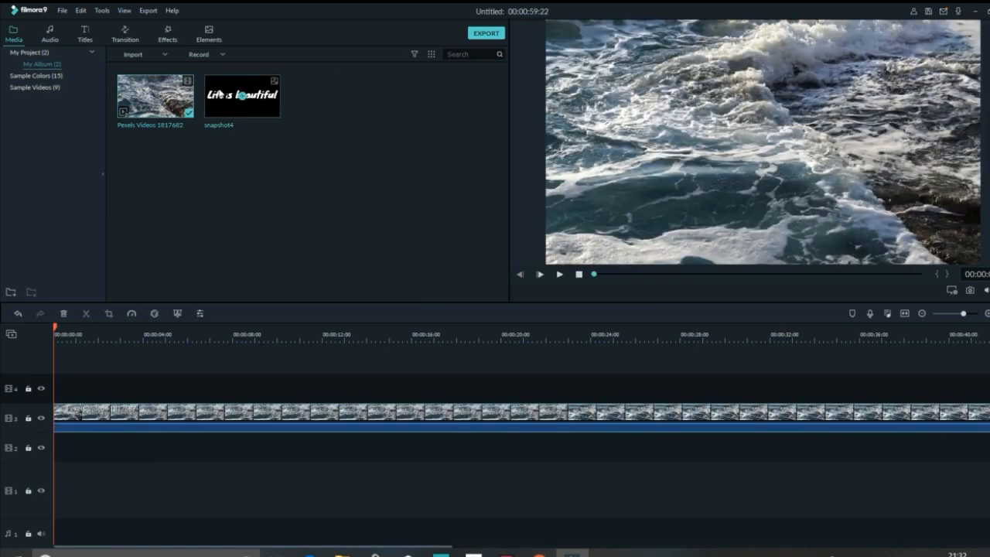
{"action": "left_click_drag", "start_coordinate": [242, 96], "coordinate": [56, 389]}
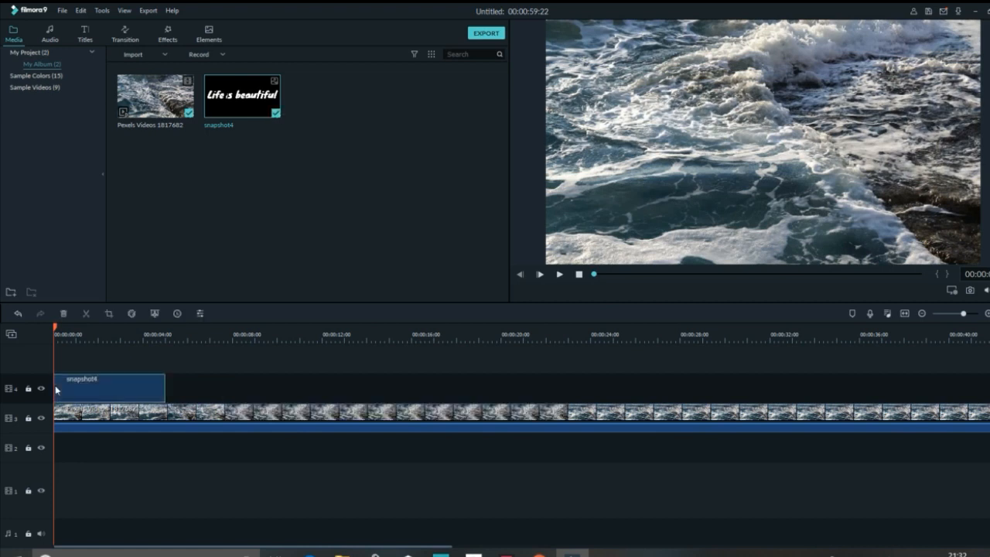
{"action": "left_click_drag", "start_coordinate": [164, 382], "coordinate": [983, 362]}
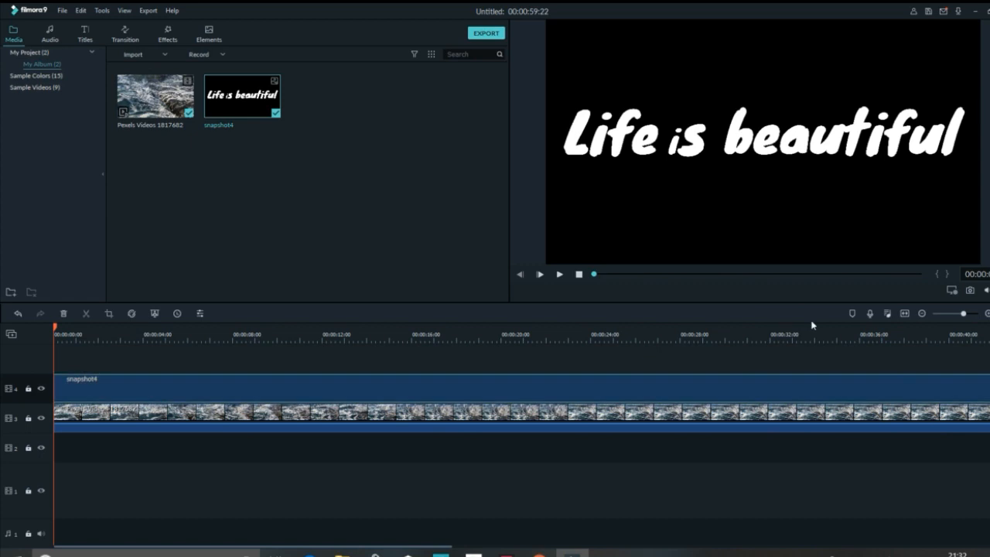
{"action": "left_click", "coordinate": [905, 313]}
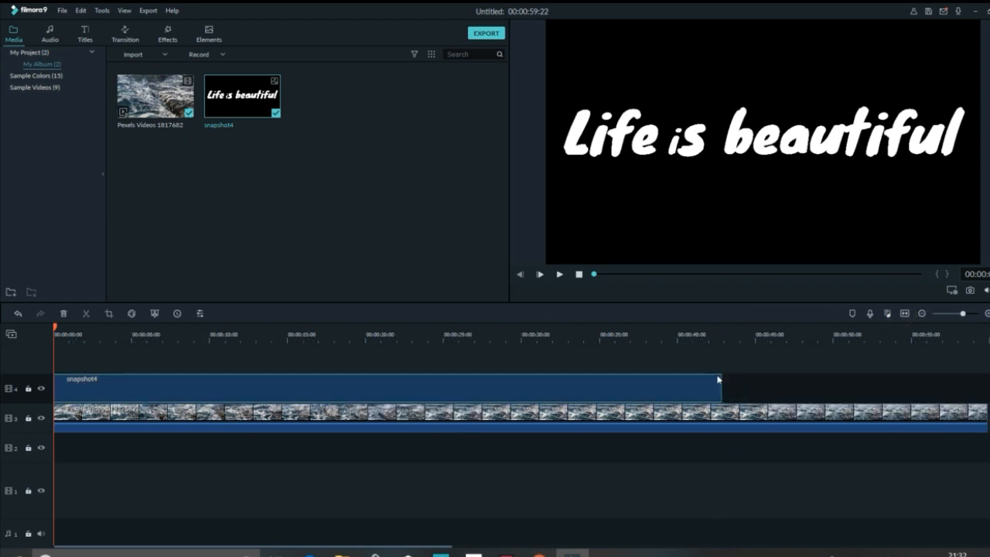
{"action": "left_click_drag", "start_coordinate": [843, 391], "coordinate": [986, 389]}
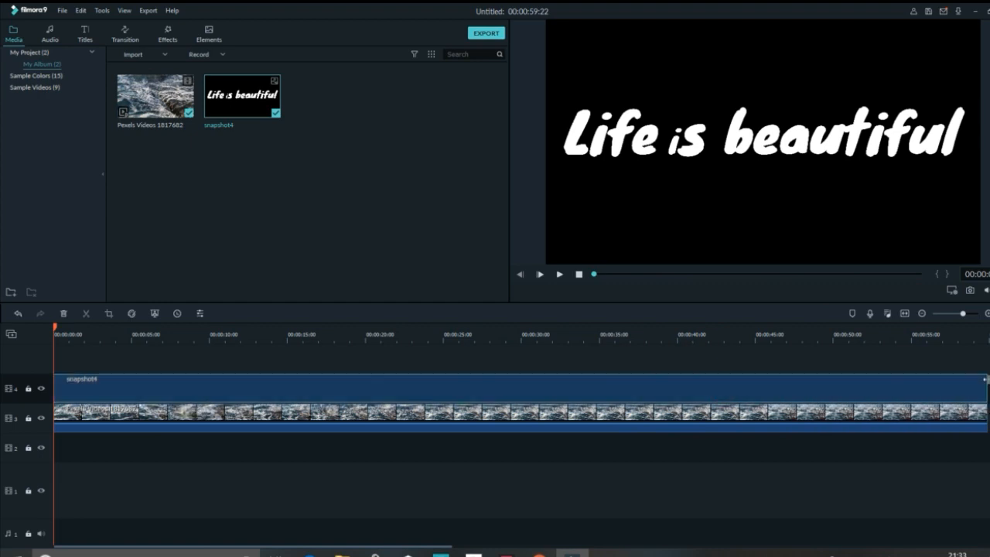
- Set the snapshot4 clip's blending mode to Multiply after trying Darken, and play back the blended text effect
{"action": "left_click", "coordinate": [211, 393]}
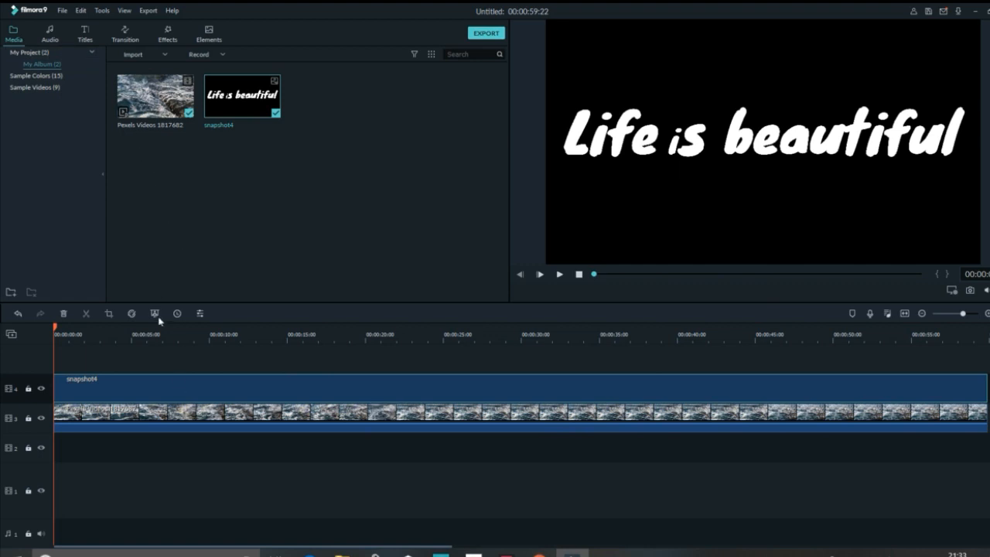
{"action": "double_click", "coordinate": [190, 389]}
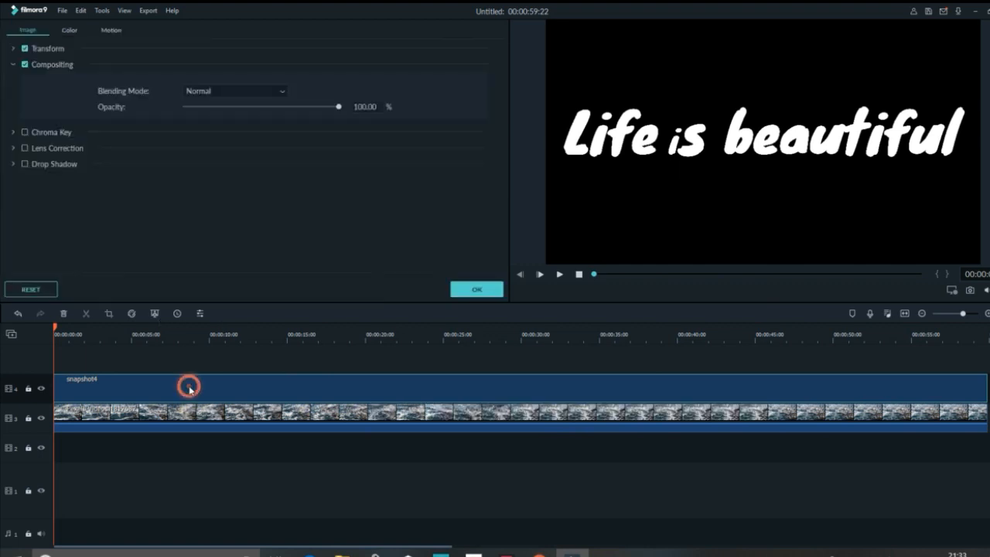
{"action": "left_click", "coordinate": [283, 89]}
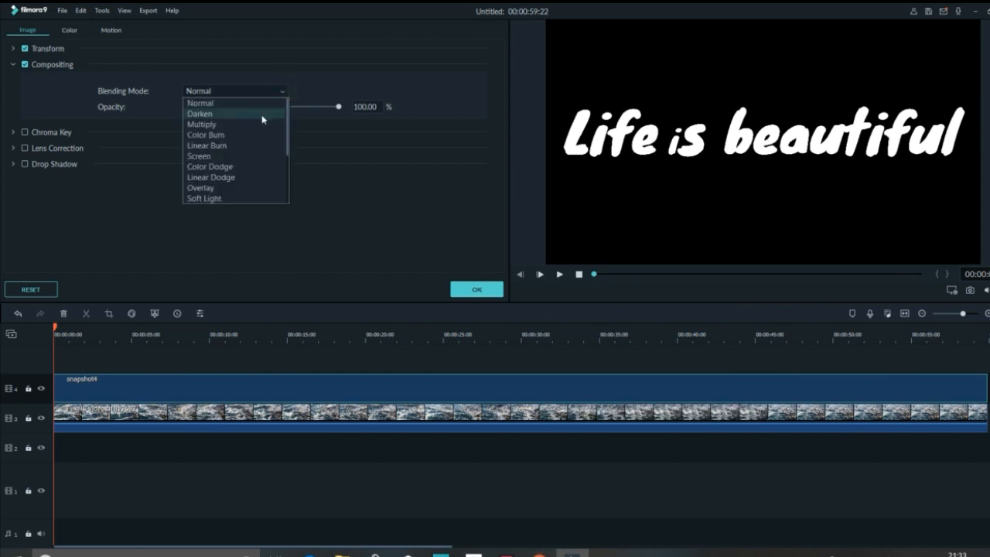
{"action": "left_click", "coordinate": [262, 116]}
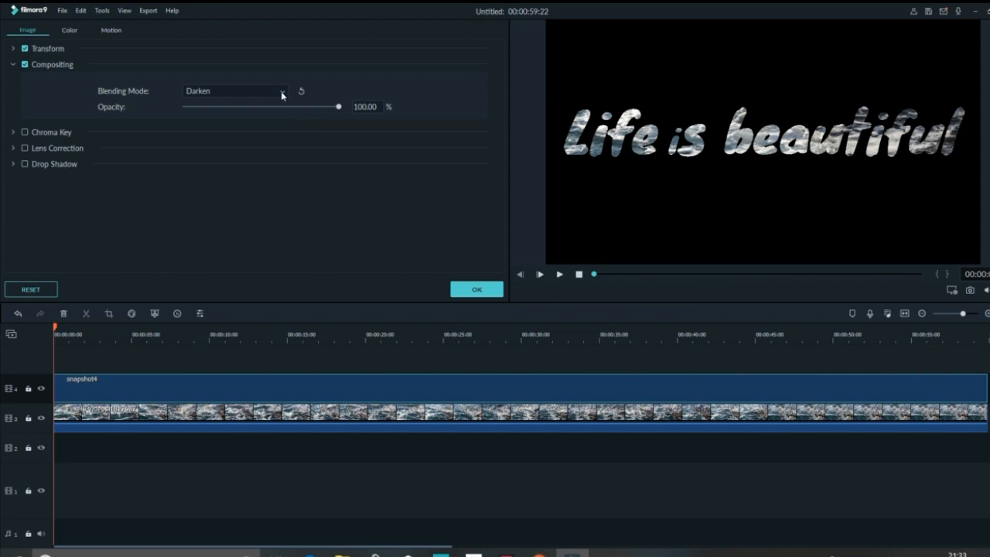
{"action": "left_click", "coordinate": [282, 93]}
{"action": "left_click", "coordinate": [256, 128]}
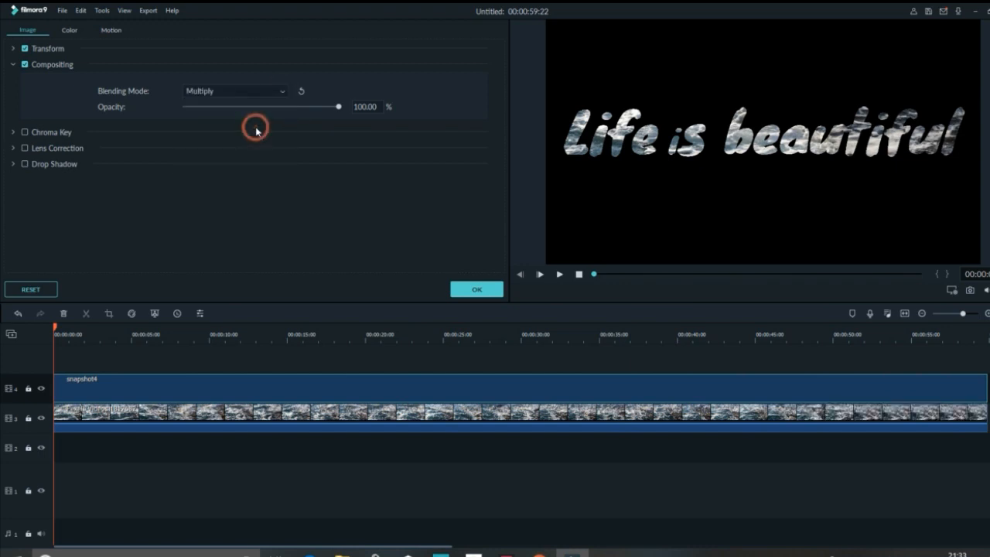
{"action": "left_click", "coordinate": [464, 289]}
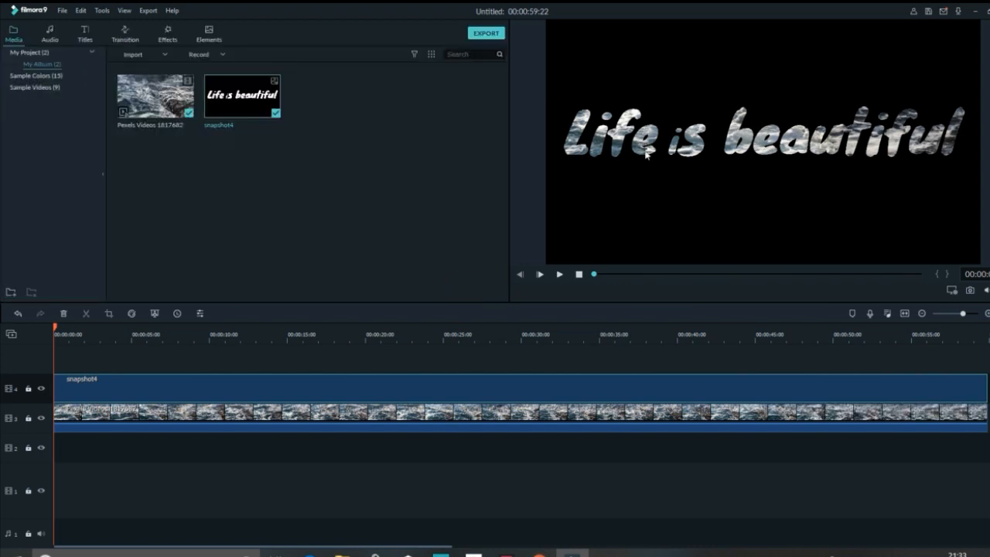
{"action": "left_click", "coordinate": [558, 274]}
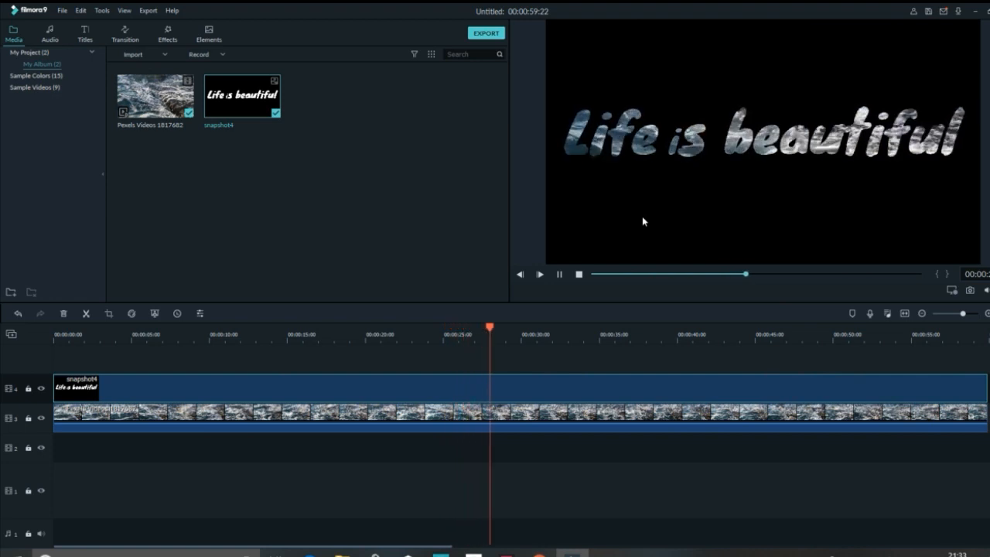
{"action": "left_click", "coordinate": [559, 274]}
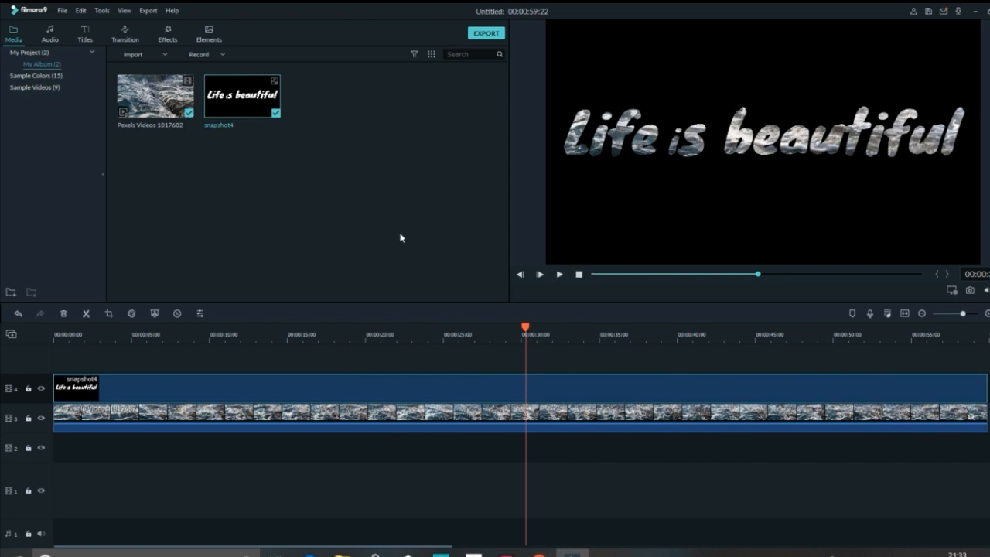
- Export the blended text project as a GIF to the completed videos for filmora course folder, and open that folder
{"action": "left_click", "coordinate": [486, 33]}
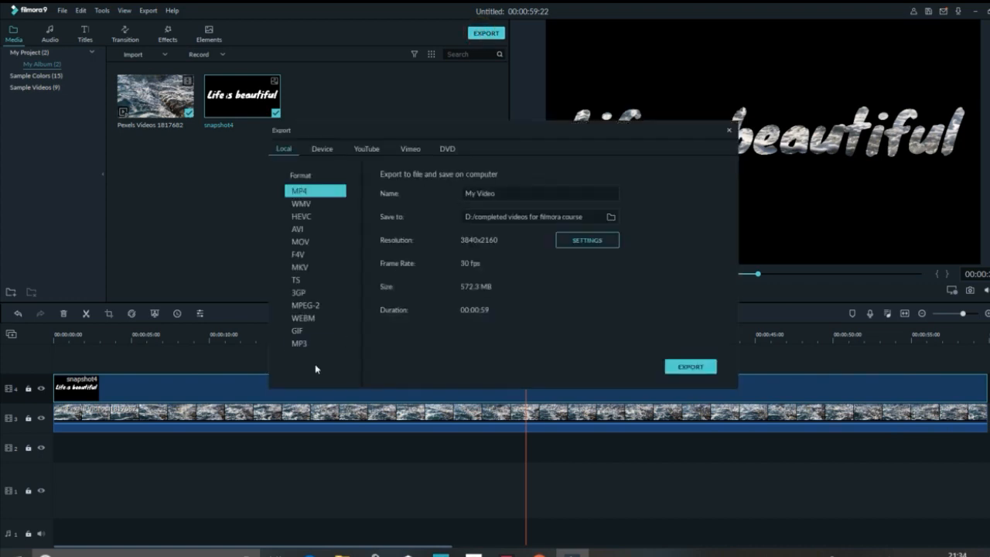
{"action": "left_click", "coordinate": [301, 332]}
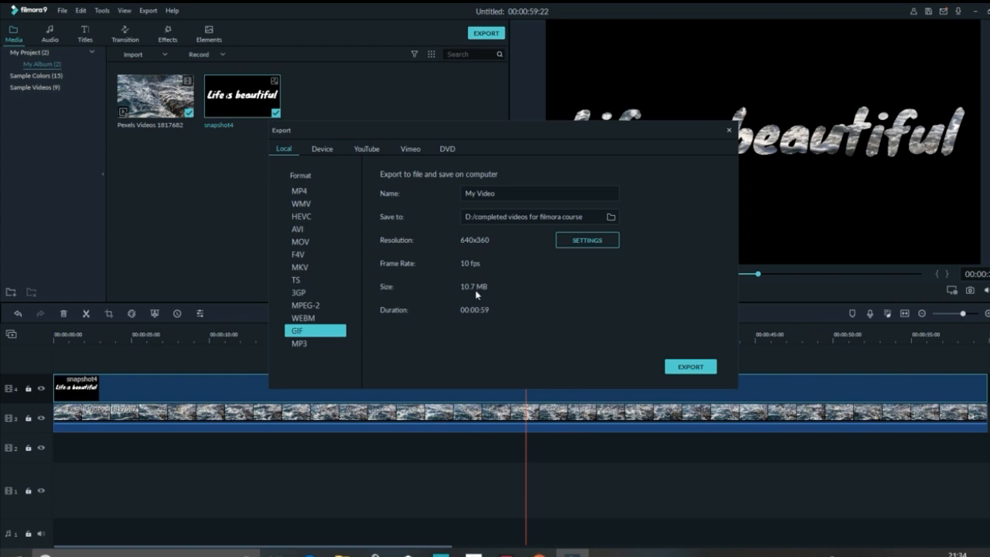
{"action": "left_click", "coordinate": [679, 367]}
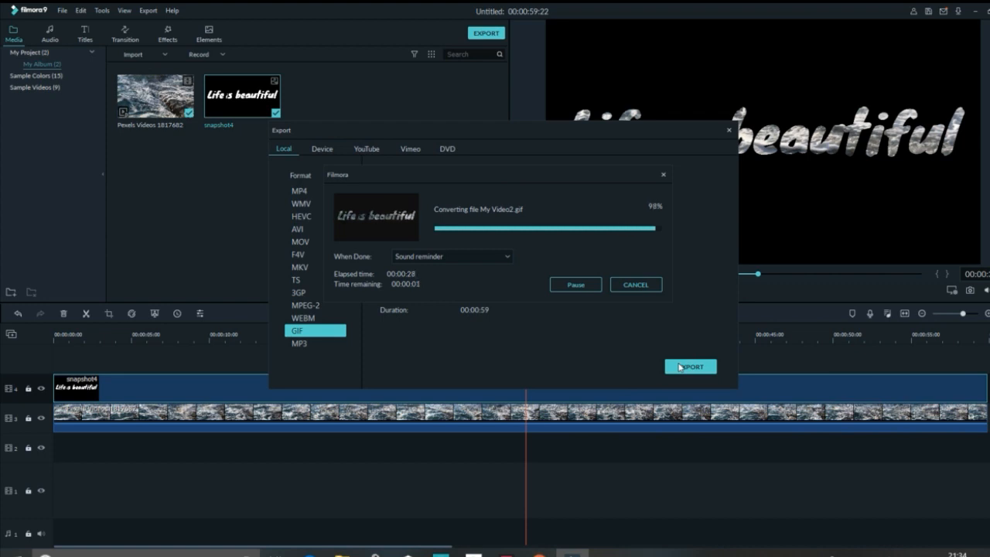
{"action": "left_click", "coordinate": [576, 285]}
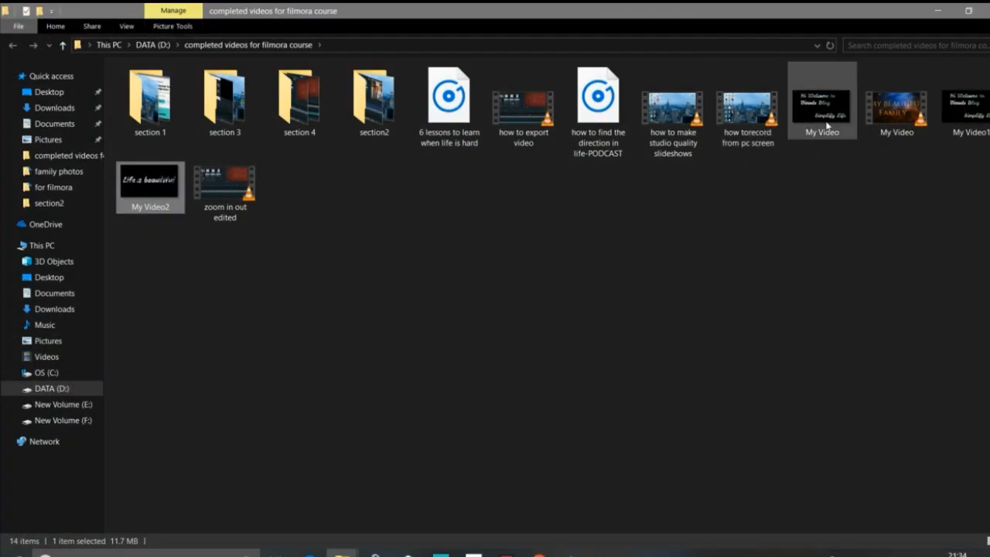
- View the exported My Video2 GIF, and return to the Filmora project with the viewer, folder and export window closed
{"action": "double_click", "coordinate": [164, 190]}
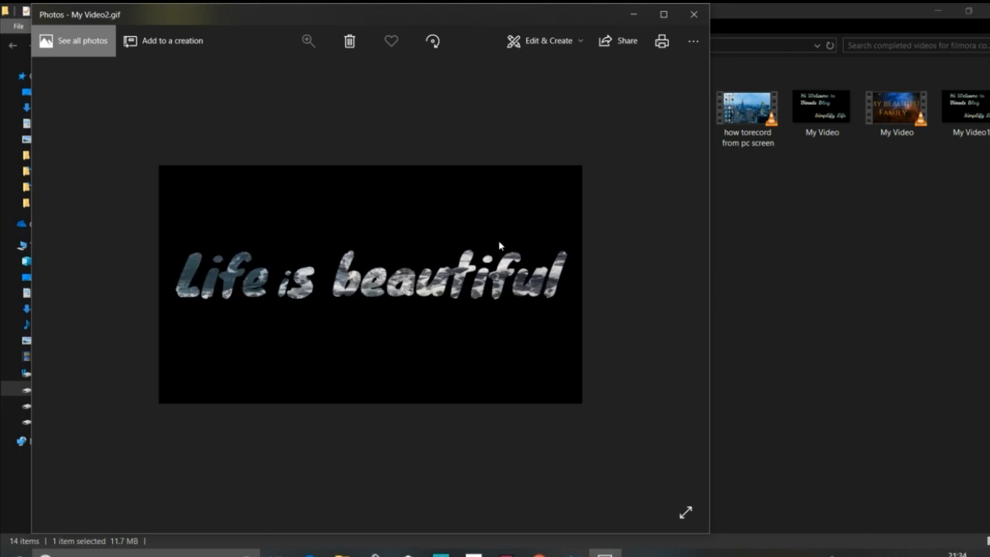
{"action": "left_click", "coordinate": [699, 14]}
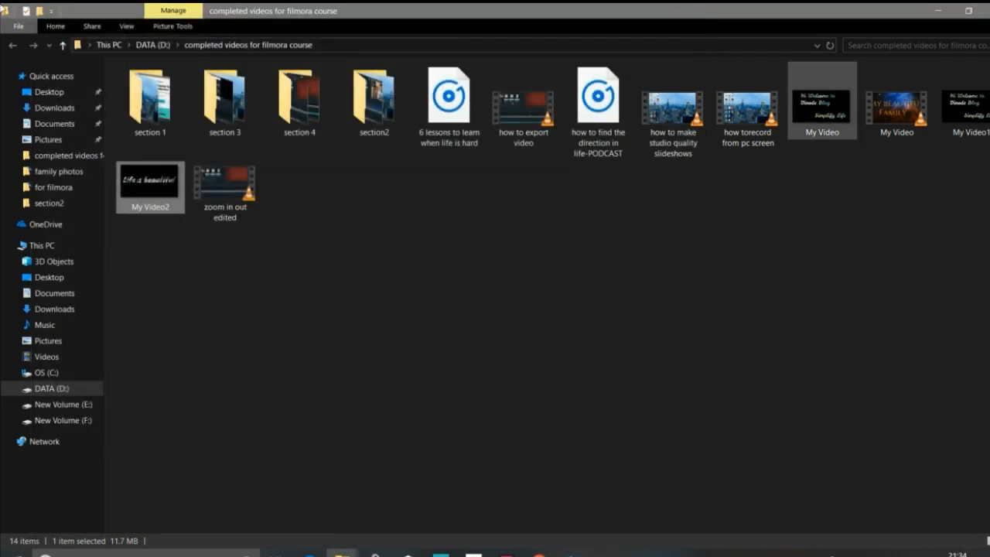
{"action": "left_click", "coordinate": [987, 11]}
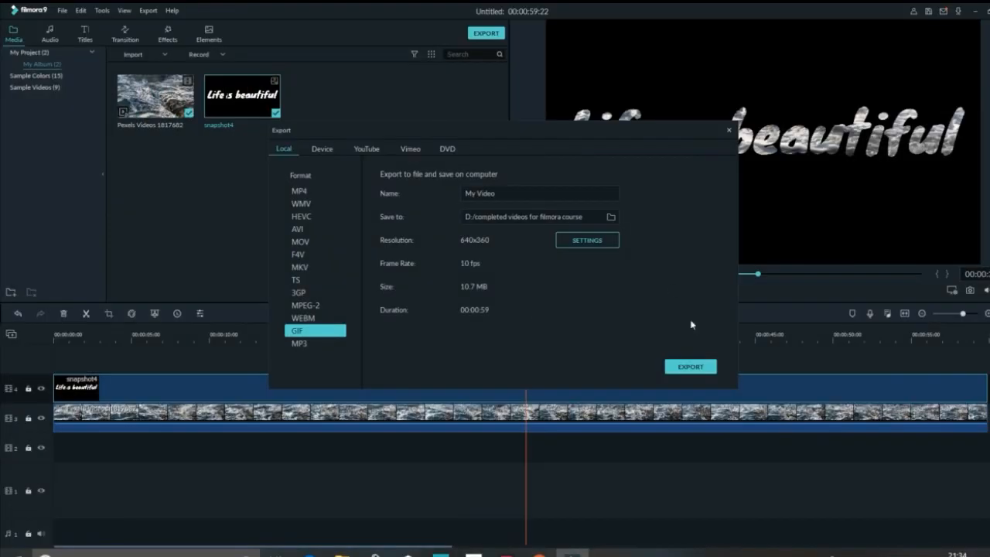
{"action": "left_click", "coordinate": [729, 131]}
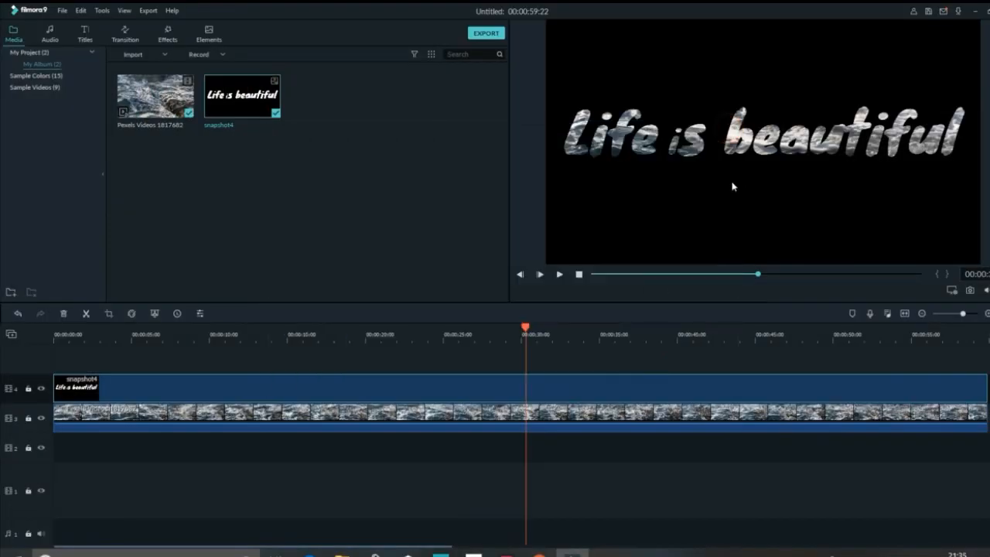